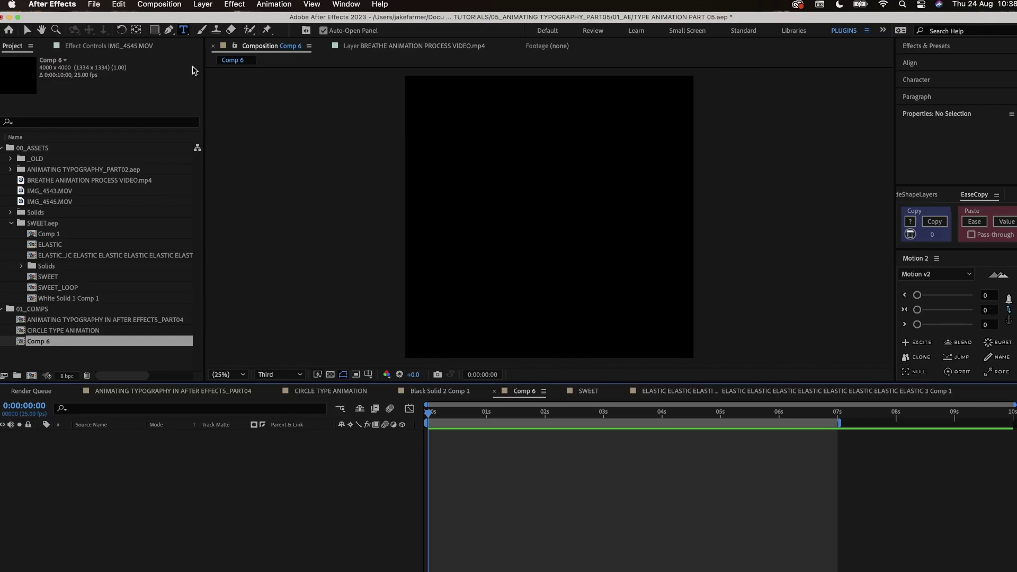
Create a paragraph text box filling almost the whole composition and enter WARPING TEXT.
drag(414, 85, 683, 350)
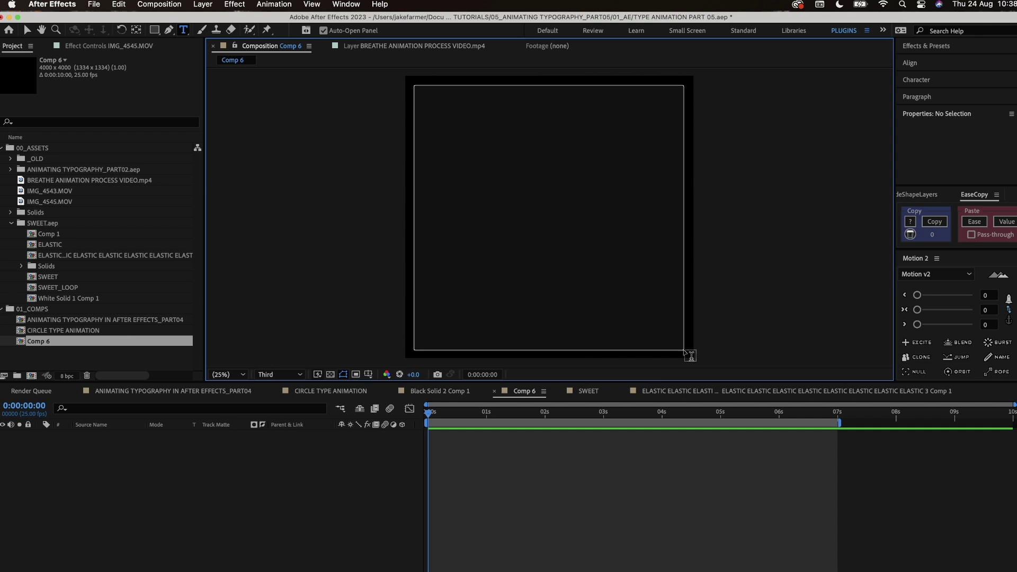
text(WARPING TEXT)
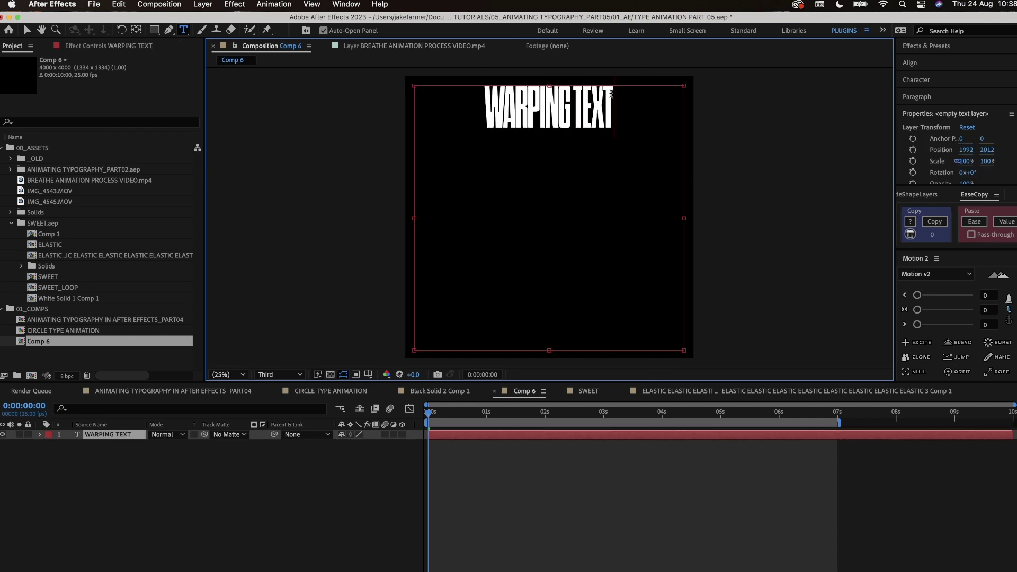
Remove the stroke from the WARPING TEXT line and set its tracking to 0.
drag(612, 94, 460, 104)
key(super+c)
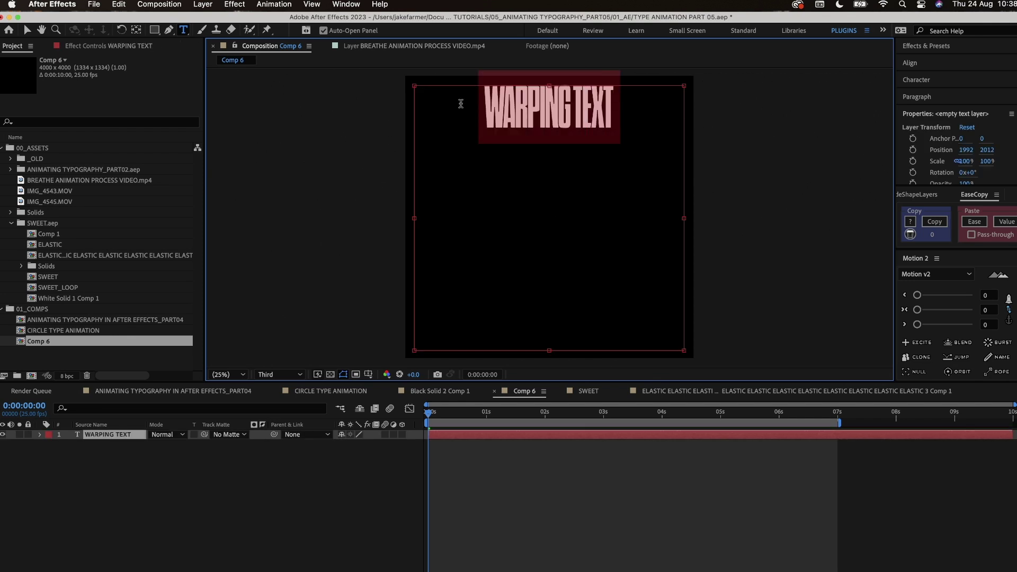
click(948, 78)
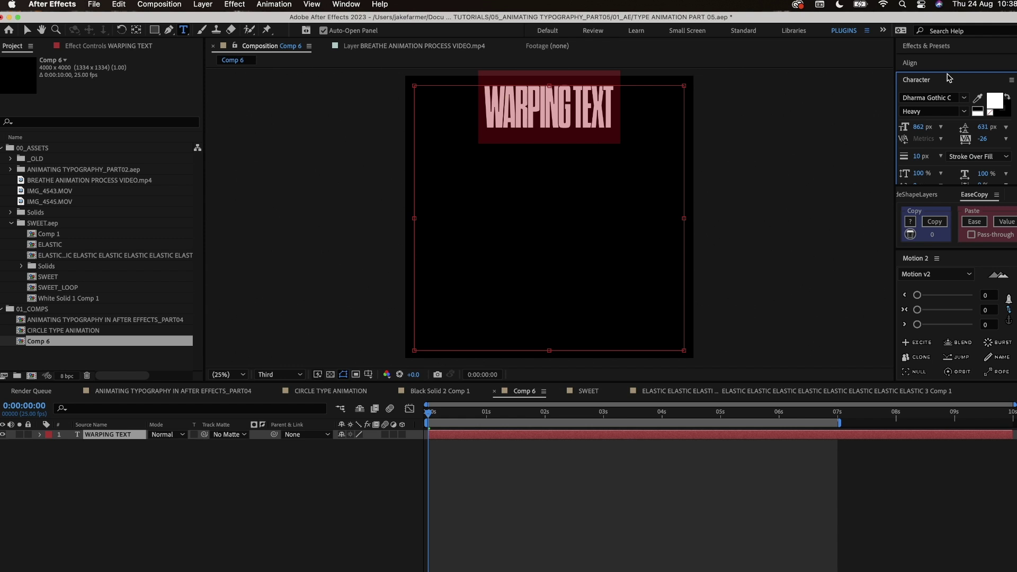
click(990, 114)
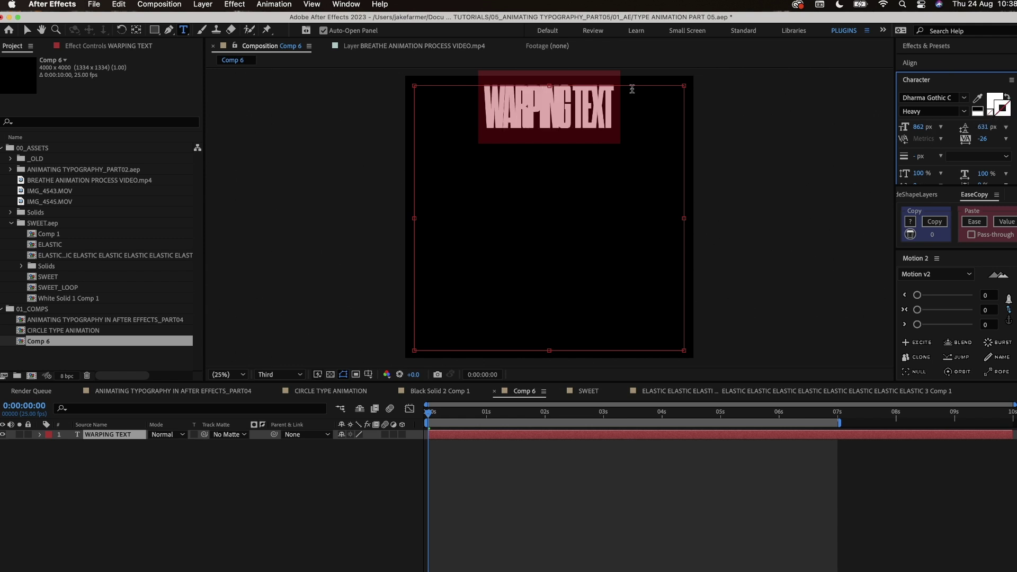
click(983, 139)
text(0)
key(Return)
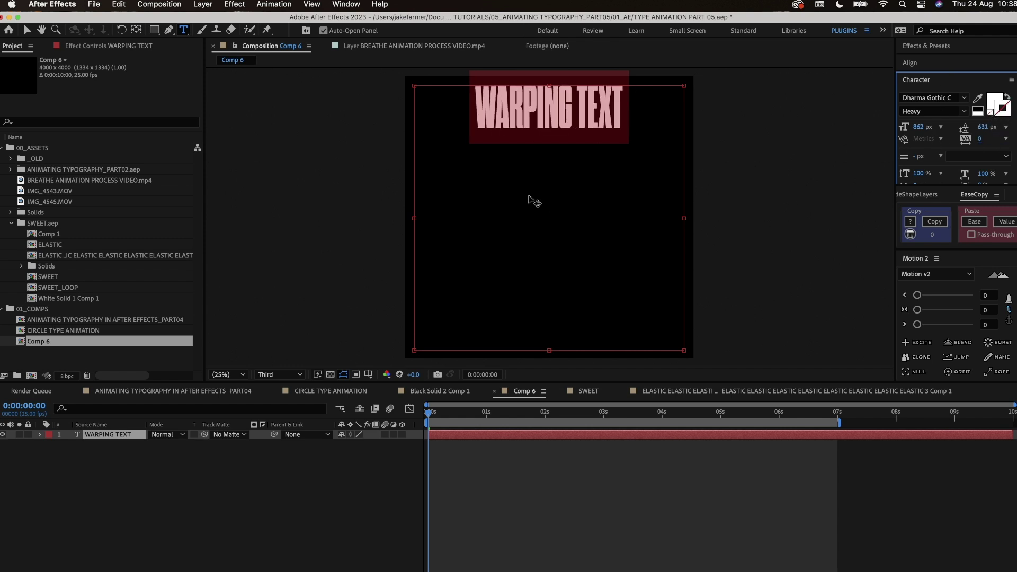
Repeat WARPING TEXT on new lines below the first until six rows fill the text box, and finish editing.
click(624, 114)
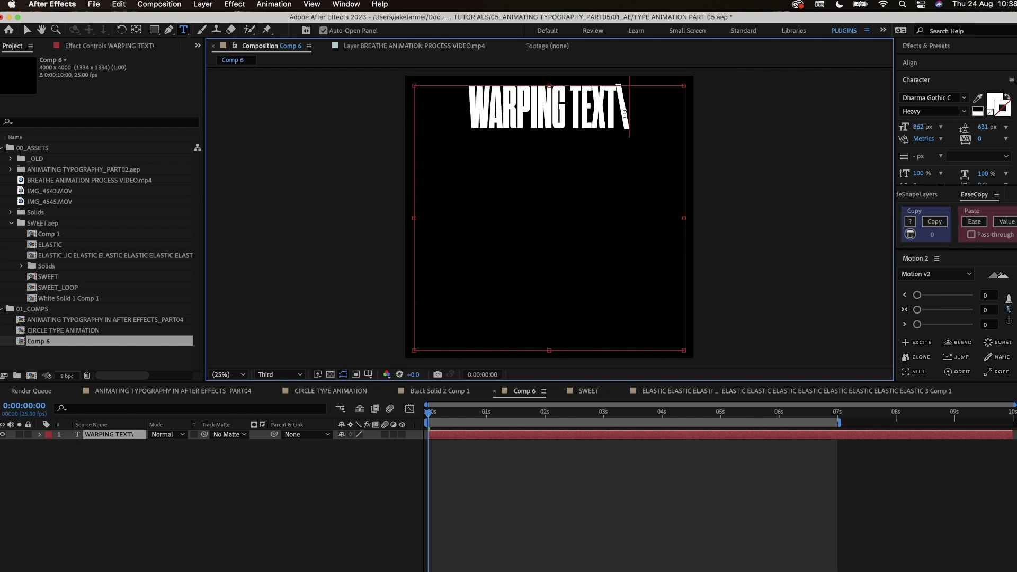
key(Return)
key(super+v)
key(Return)
key(super+v)
key(Return)
key(super+v)
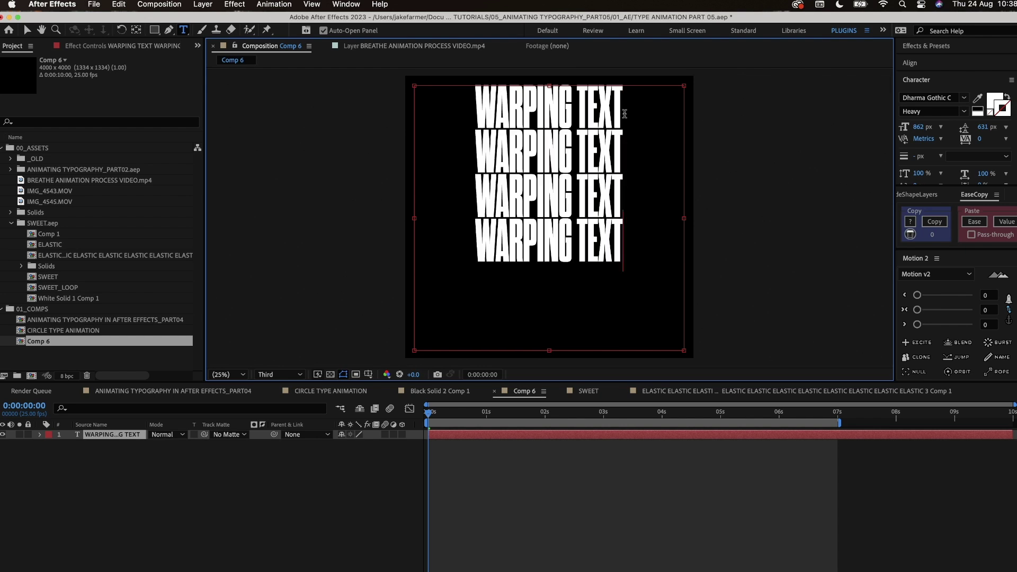
key(Return)
key(super+v)
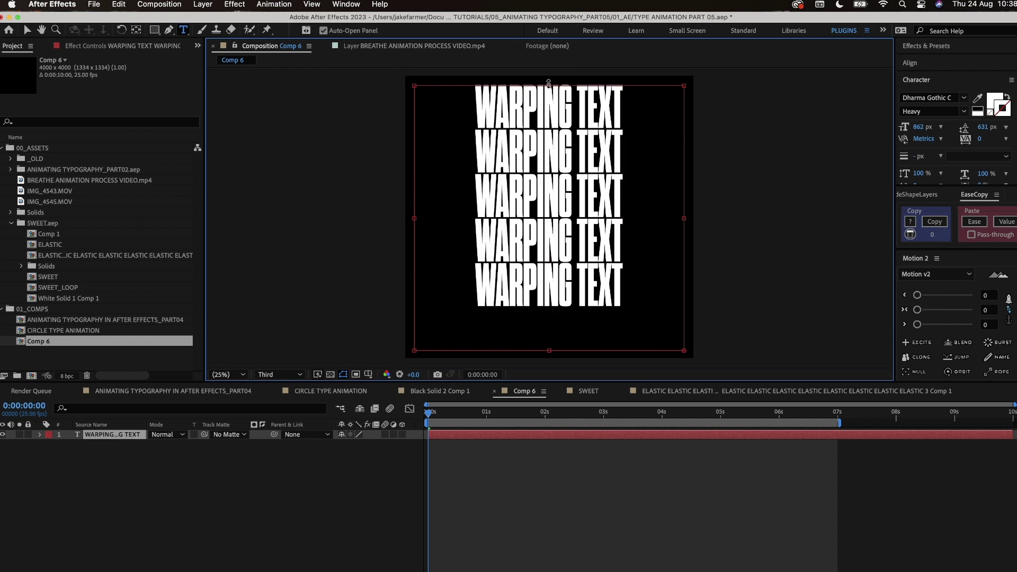
key(Return)
key(super+v)
key(Escape)
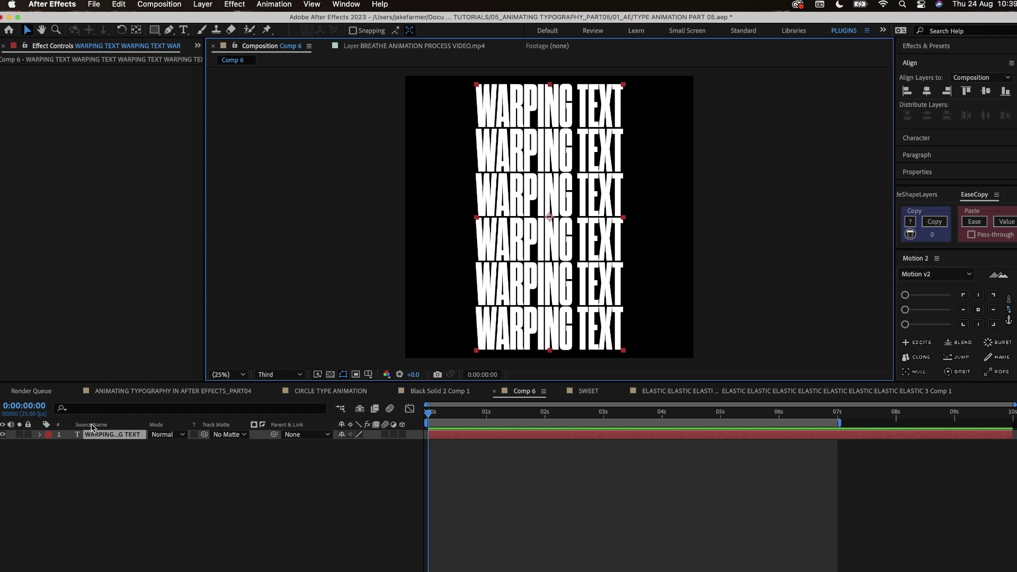
Flip the WARPING TEXT layer horizontally so the text is mirrored.
right_click(94, 434)
mouse_move(140, 334)
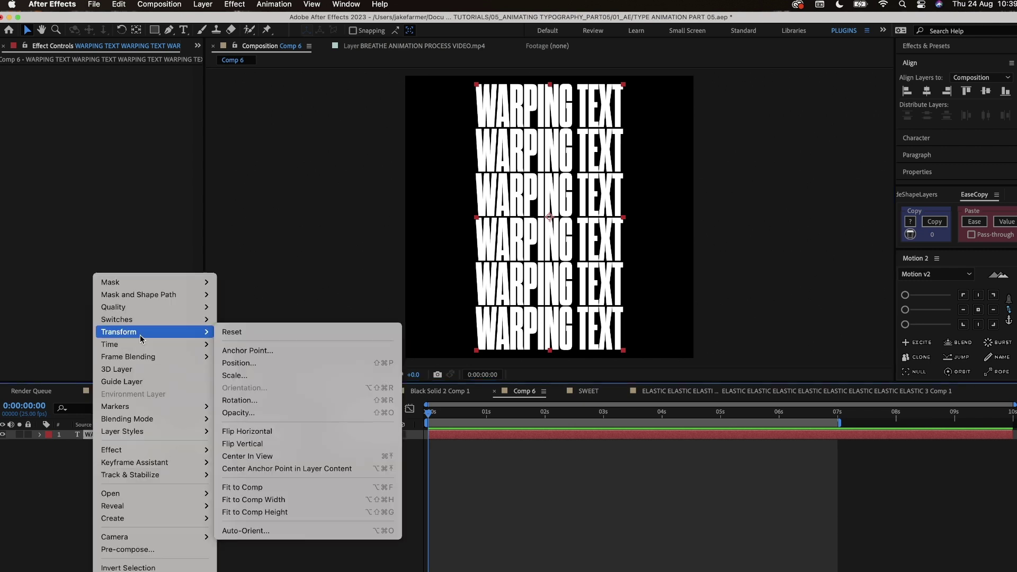
click(260, 433)
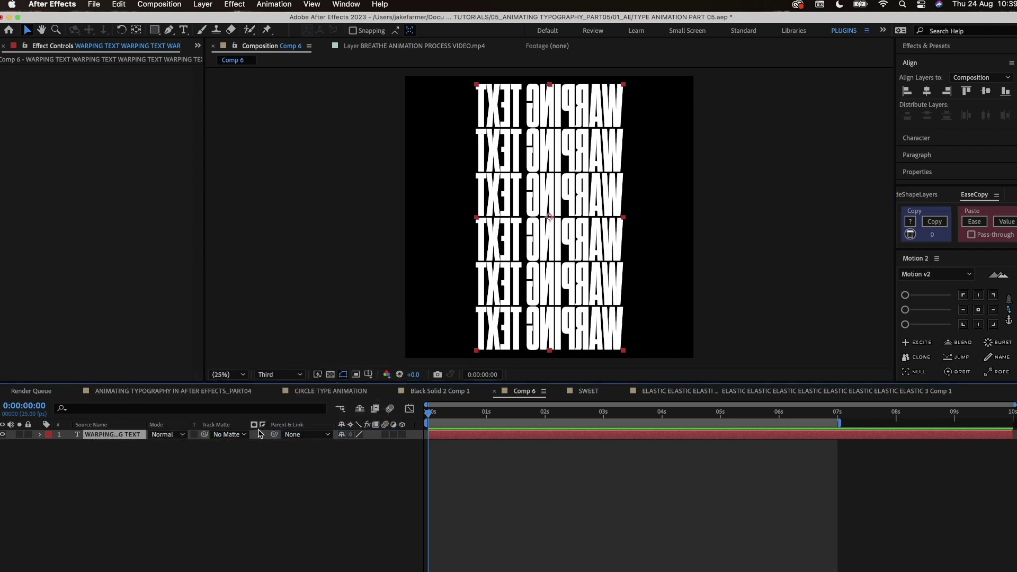
right_click(117, 436)
mouse_move(179, 344)
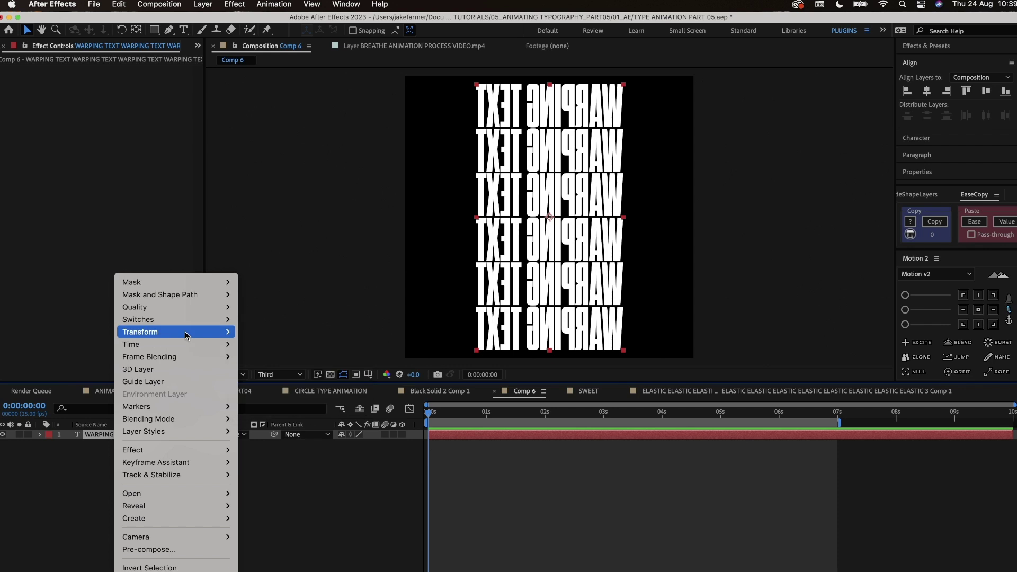
click(144, 112)
Apply the Bezier Warp effect from the Distort category to the mirrored text layer.
click(249, 5)
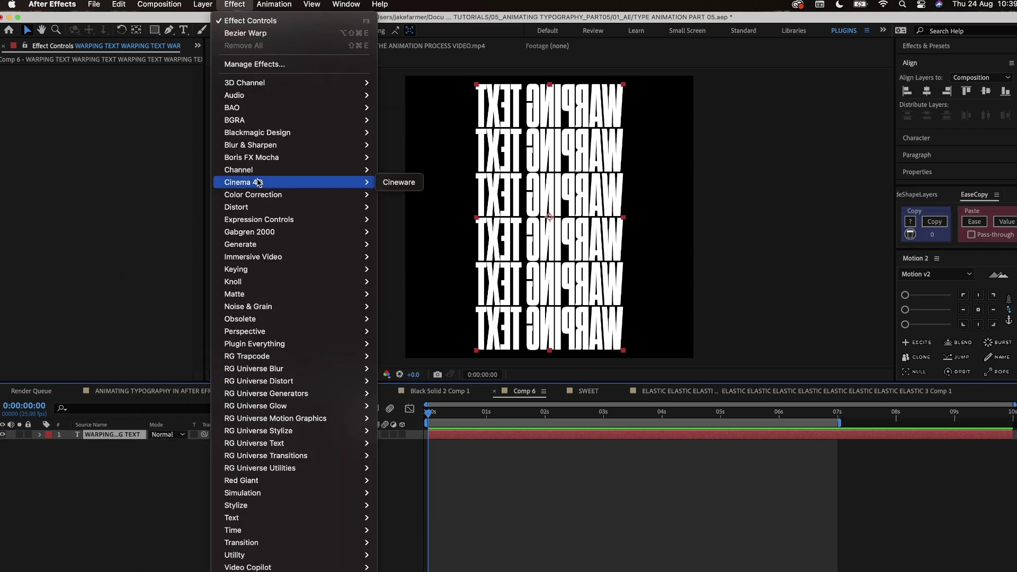
mouse_move(318, 207)
click(419, 170)
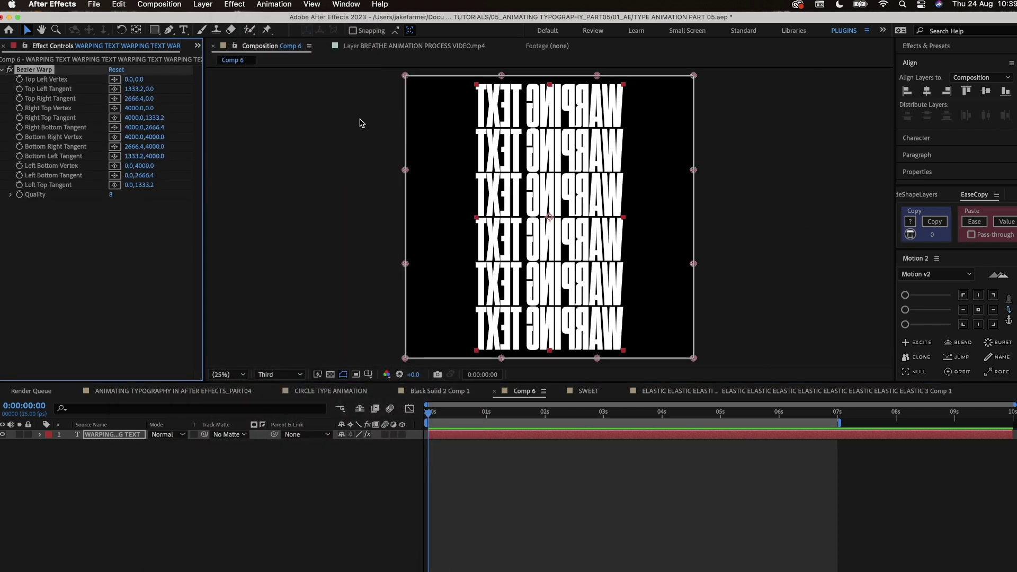
Cross the upper side tangents of the Bezier Warp, moving Left Top Tangent to about 8824, 1333 and Right Top Tangent to about -4880, 1333.
drag(405, 170, 859, 170)
drag(693, 170, 53, 177)
drag(859, 170, 1014, 171)
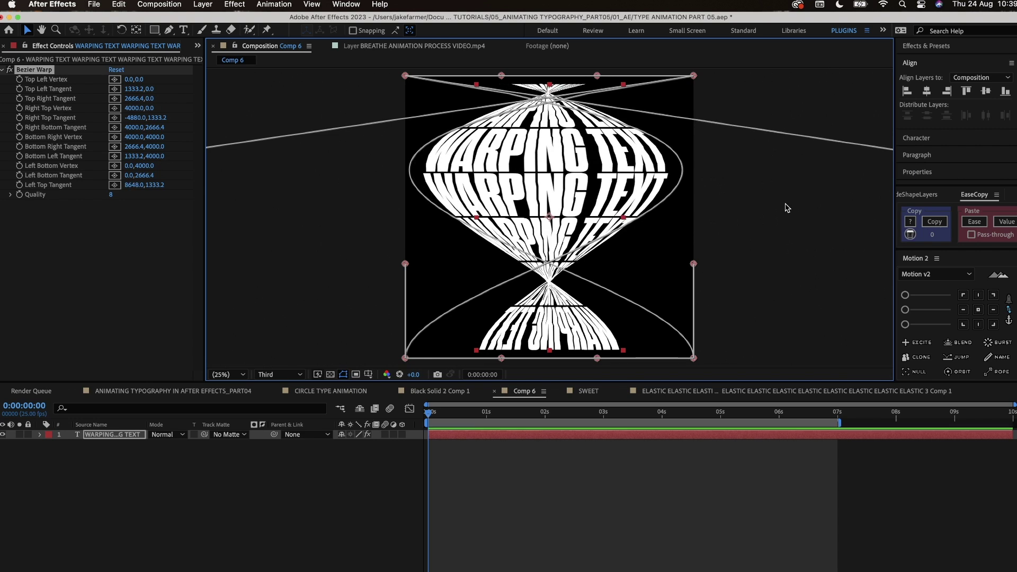
drag(766, 206, 638, 197)
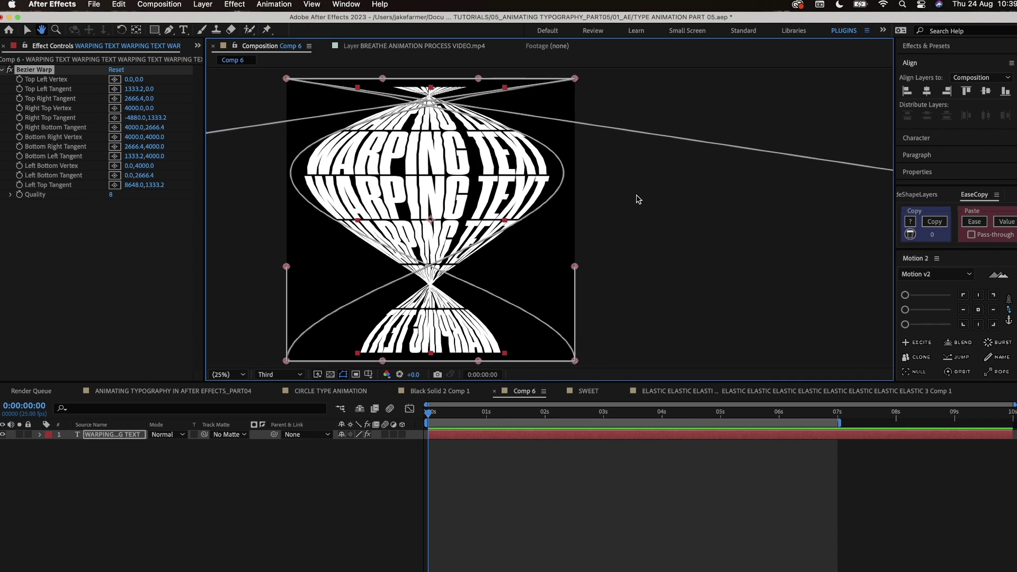
key(comma)
drag(730, 194, 736, 194)
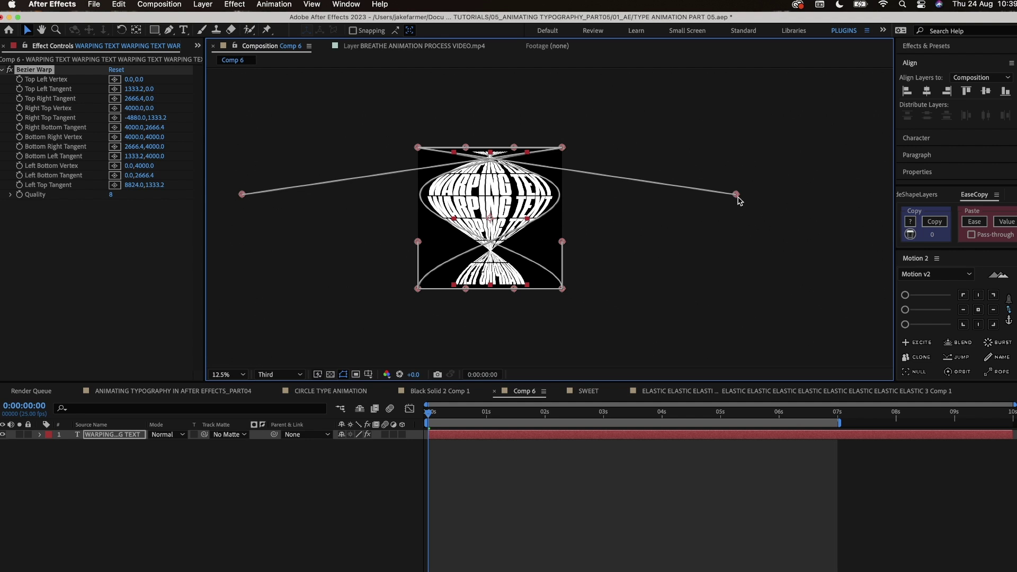
Reveal the layer's keyframes and keyframe the Left Top Tangent's X value at 0 at the start of the composition.
click(222, 374)
click(227, 387)
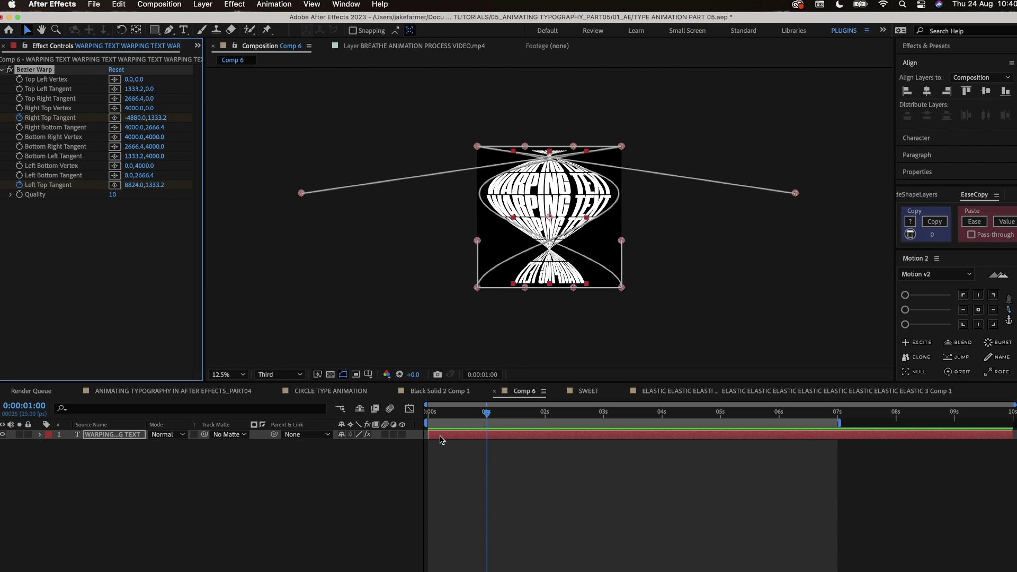
key(u)
click(470, 412)
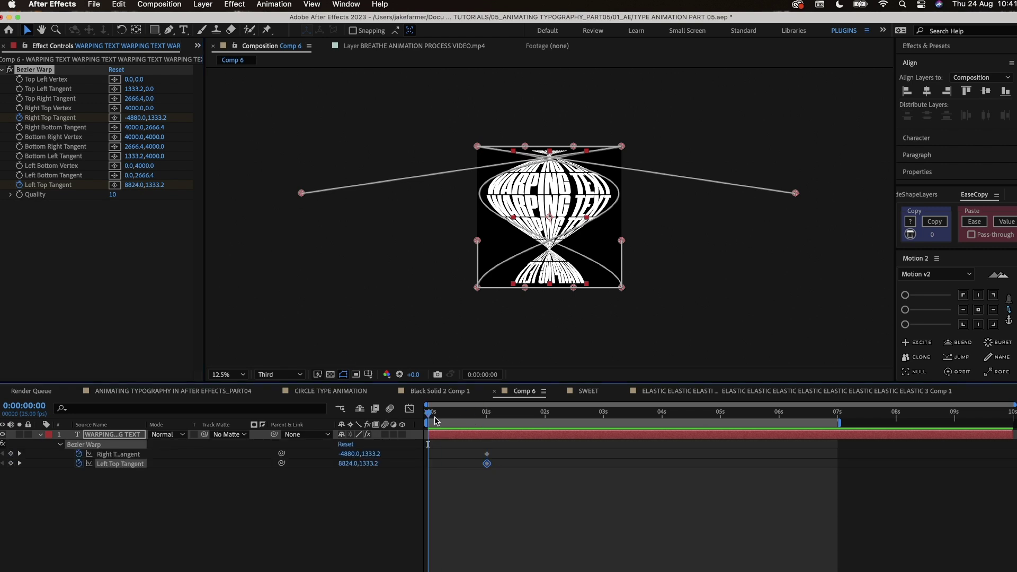
key(period)
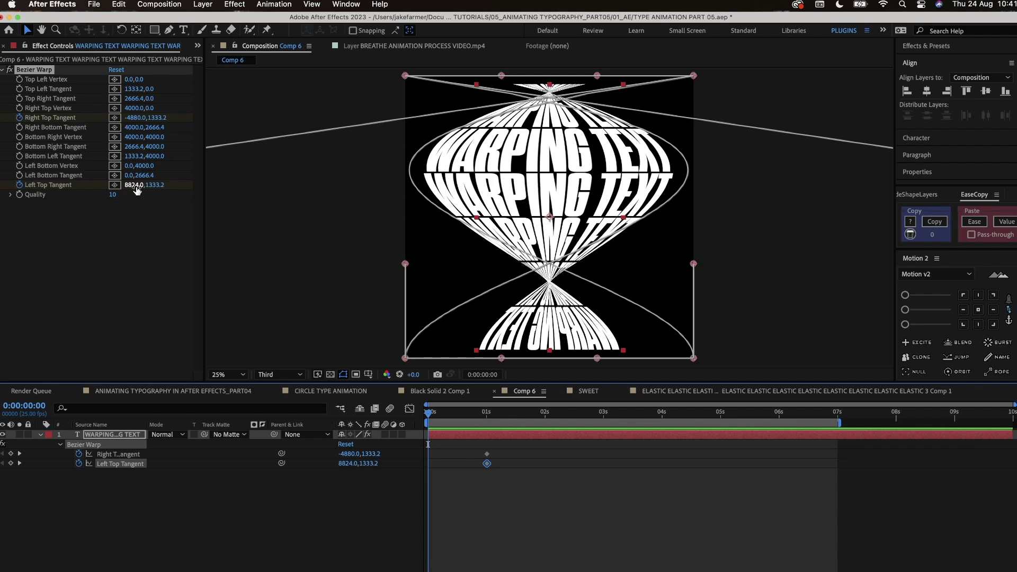
mouse_move(135, 186)
mouse_down()
mouse_move(90, 186)
mouse_move(131, 186)
mouse_up()
key(super+z)
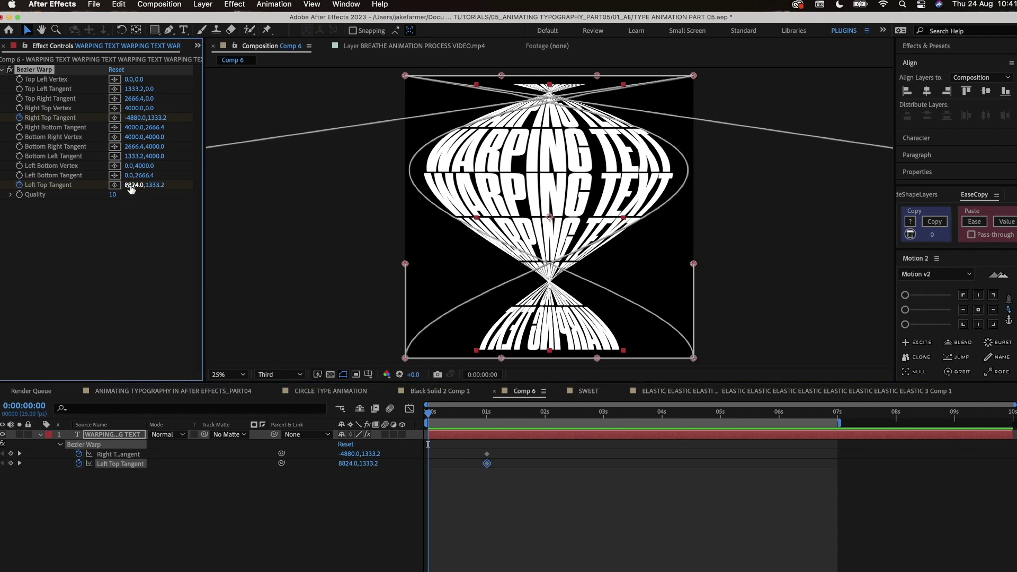
text(0)
key(Return)
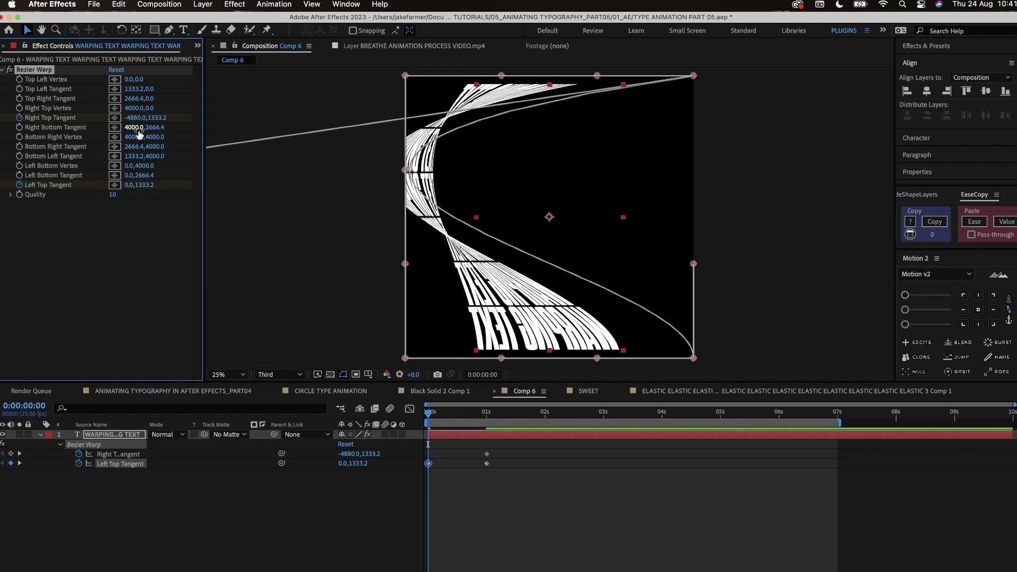
Keyframe the Right Top Tangent's X value at 4000 at 0 seconds and preview the warp animation.
mouse_move(135, 118)
mouse_down()
mouse_move(164, 119)
mouse_move(130, 119)
mouse_up()
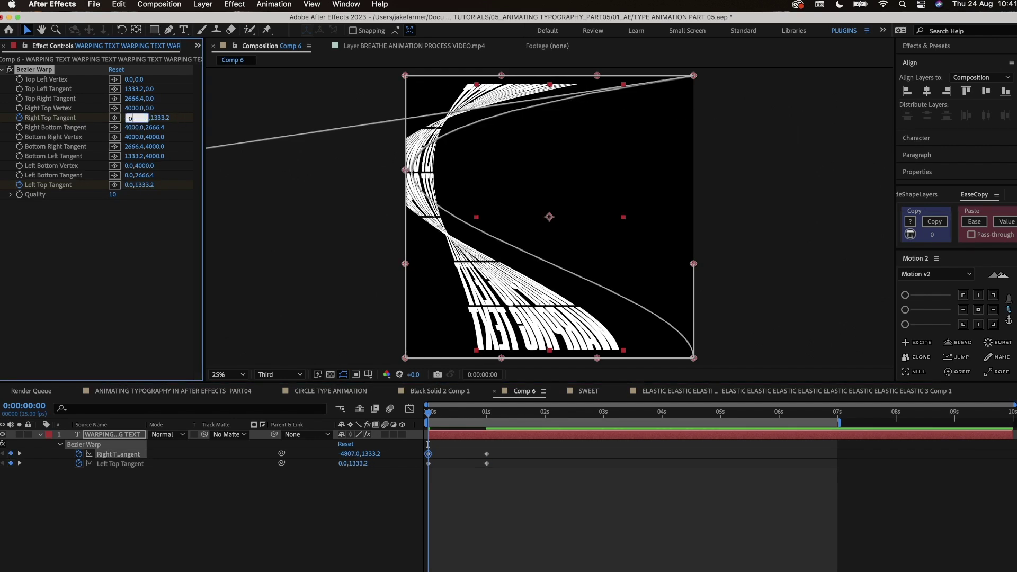
text(0)
key(Return)
key(super+z)
click(116, 70)
key(super+z)
key(Return)
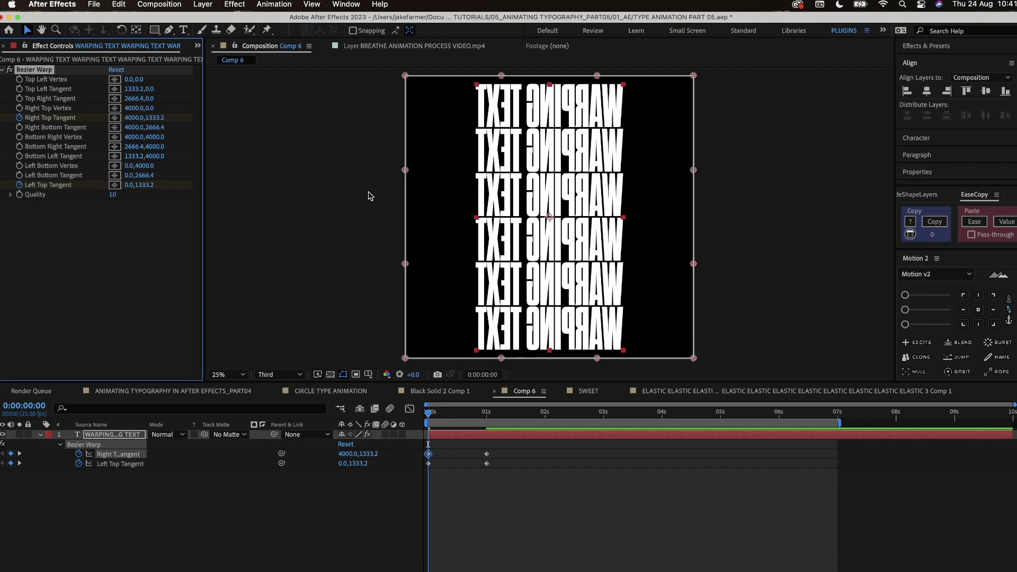
key(space)
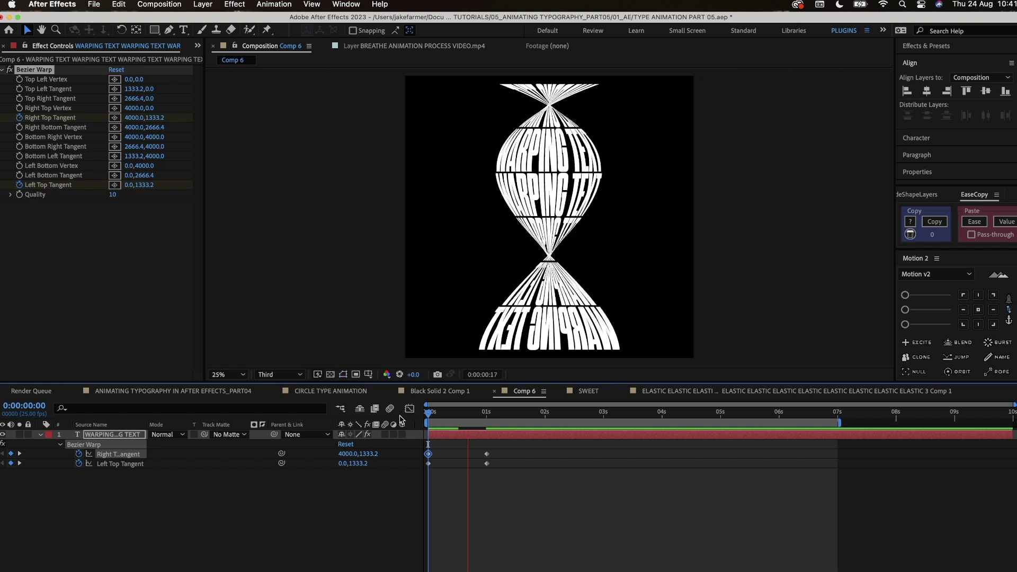
key(space)
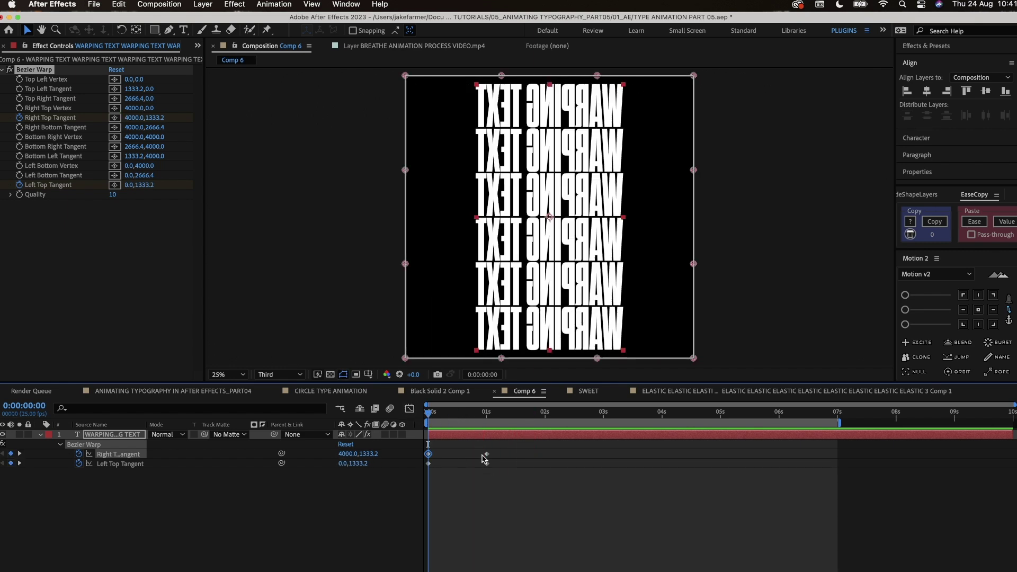
Easy Ease the keyframes of both top tangents and shape their speed graph into a steep peak midway.
drag(497, 447, 421, 474)
click(408, 408)
drag(513, 436, 428, 571)
key(F9)
key(space)
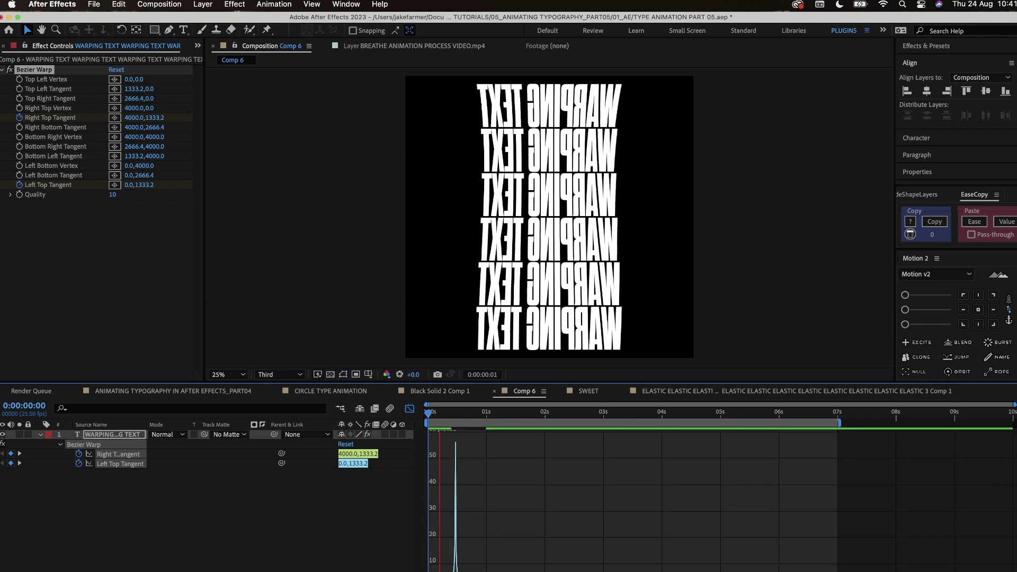
click(411, 408)
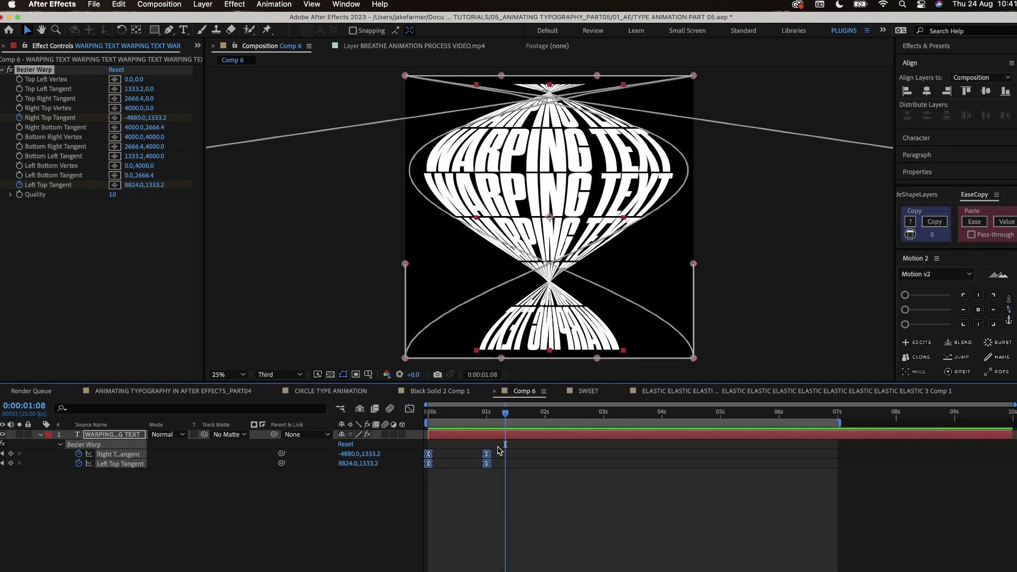
Move the end keyframes of both top tangents to 2 seconds and preview the slower animation.
drag(487, 464, 545, 463)
key(space)
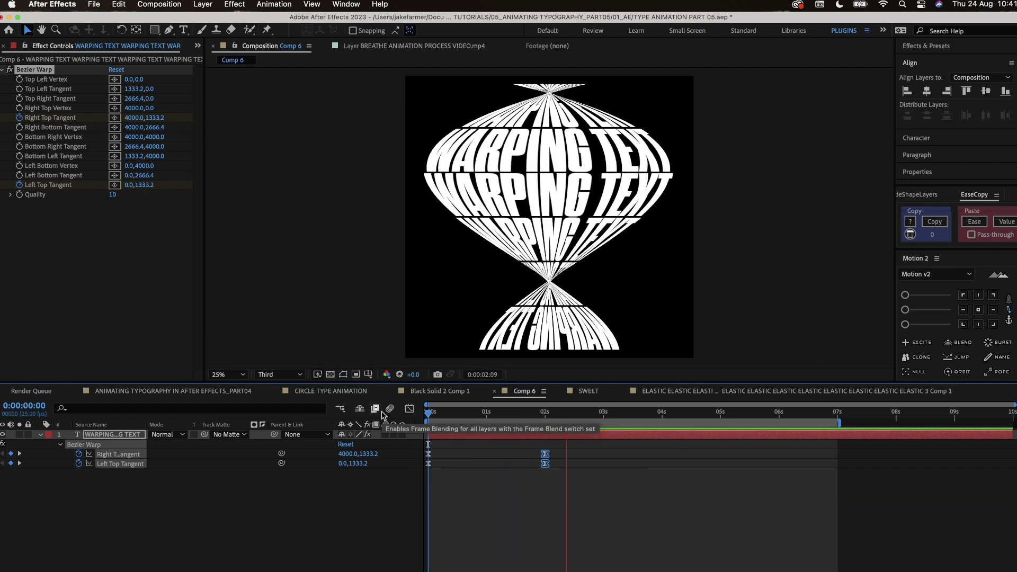
key(space)
Lower the Right Bottom Tangent to about 4000, 3426 and the Left Bottom Tangent to about 0, 3482, and preview from the start.
drag(694, 264, 692, 320)
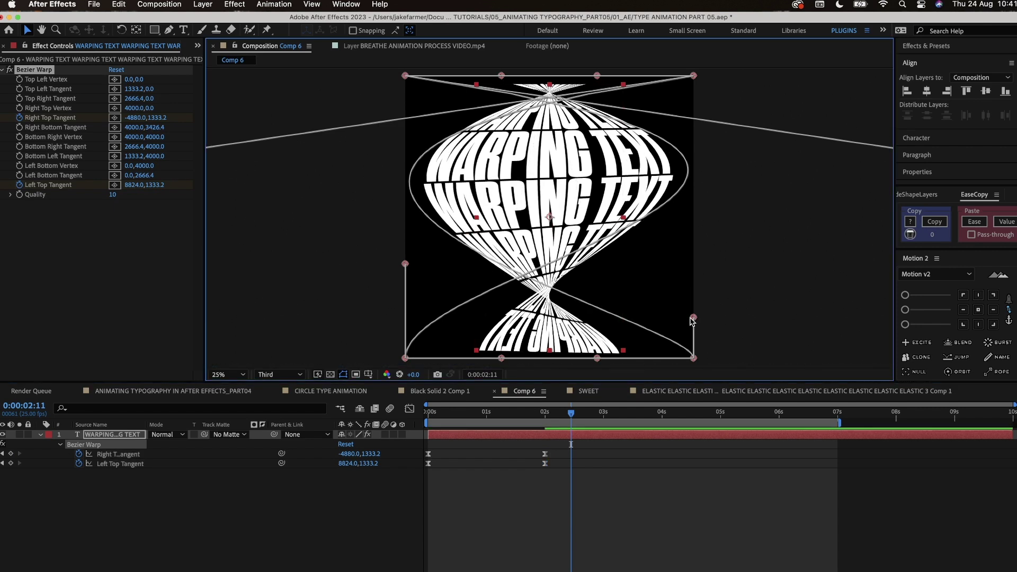
drag(405, 264, 411, 327)
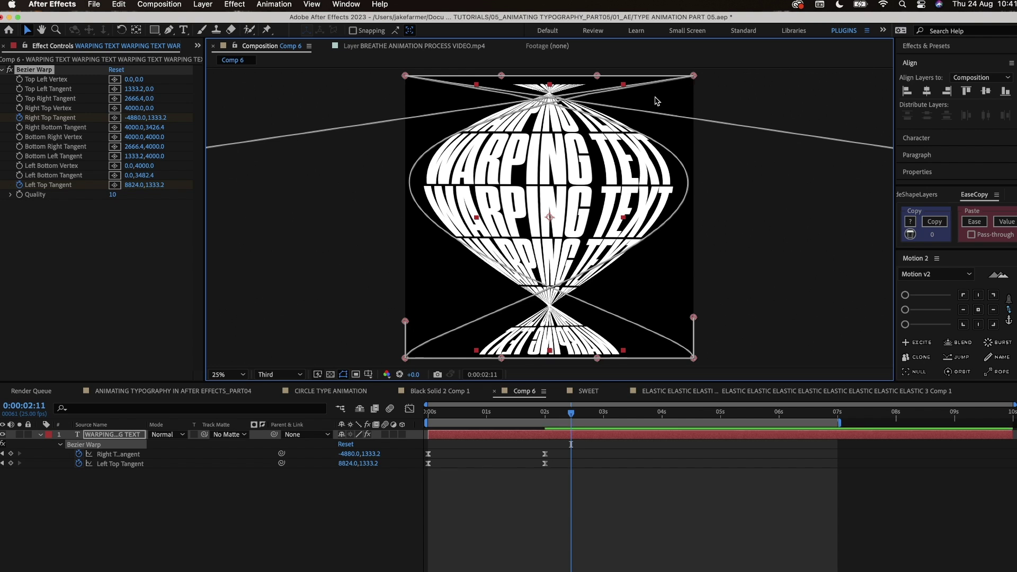
click(736, 360)
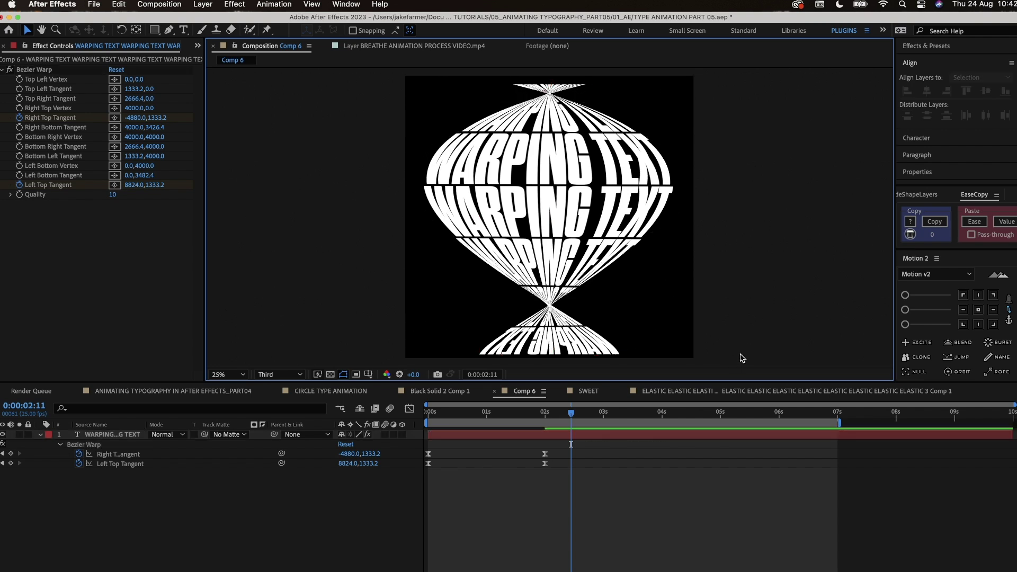
click(359, 409)
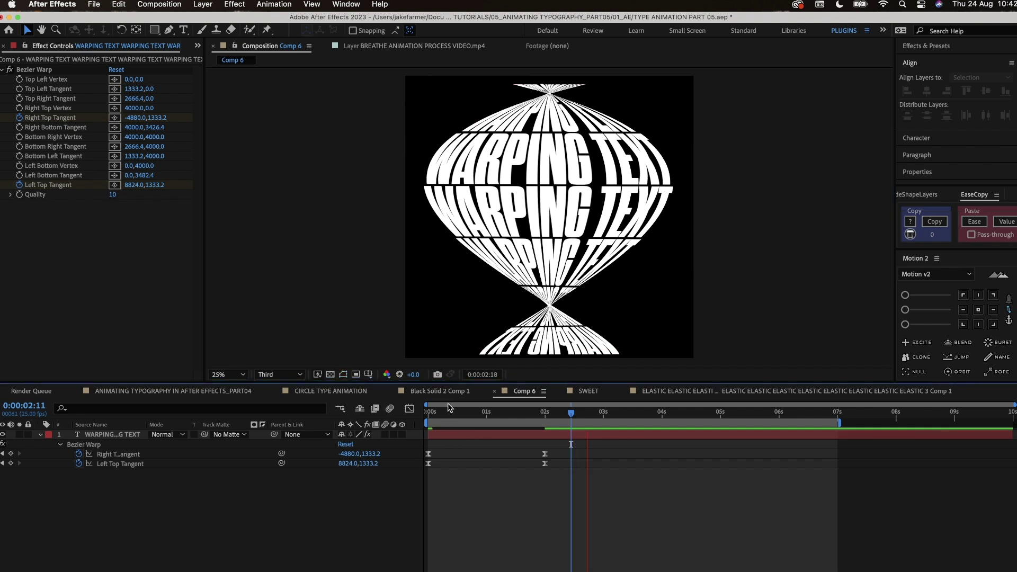
drag(447, 411, 408, 417)
key(space)
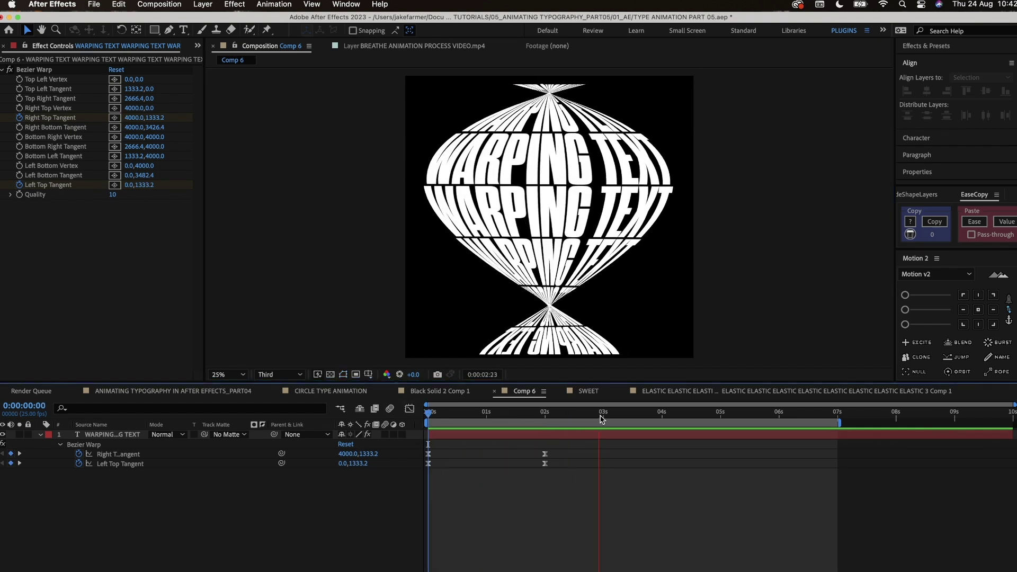
End the work area at 4 seconds and preview the animation.
click(668, 416)
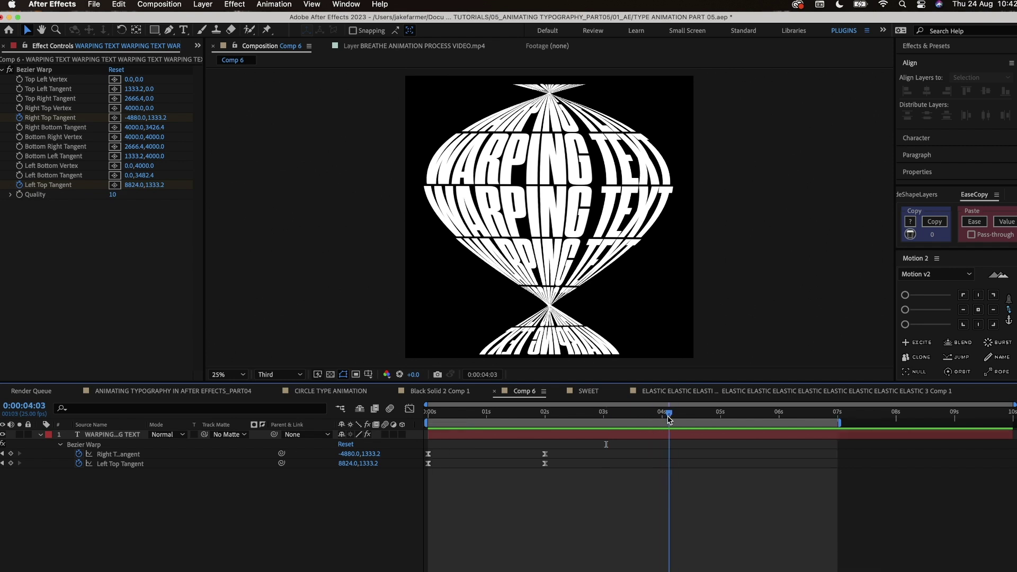
drag(667, 416, 660, 422)
key(n)
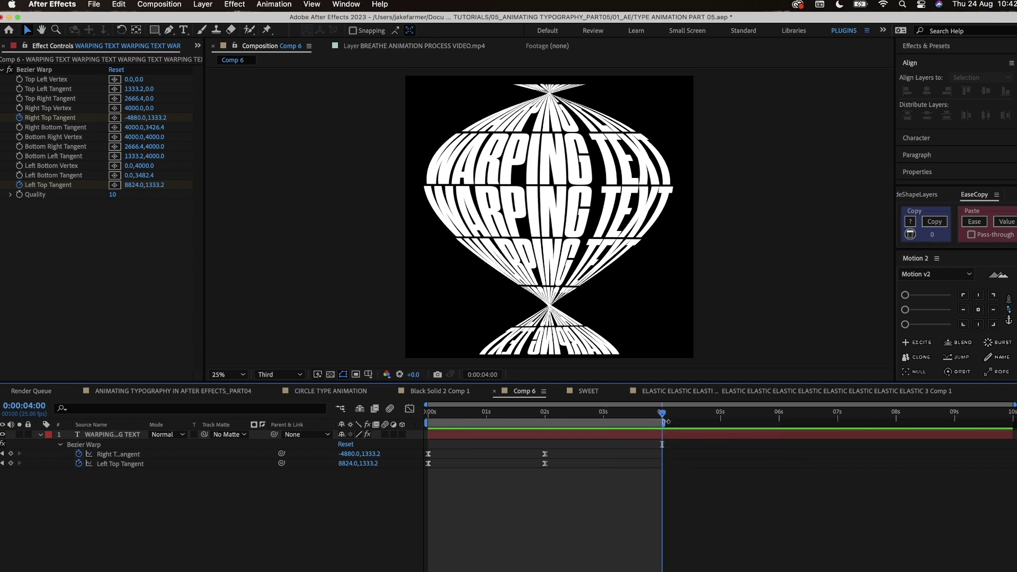
key(space)
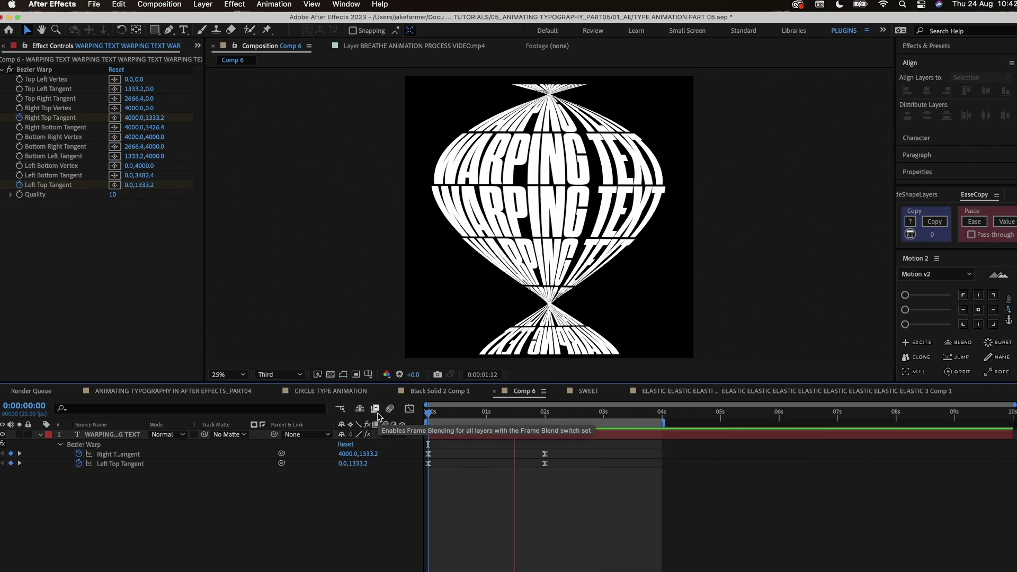
key(space)
Swap the start and end keyframes of both top tangents between 0 and 2 seconds, and preview the reversed warp.
drag(564, 449, 481, 466)
drag(447, 445, 501, 470)
drag(439, 463, 465, 471)
drag(481, 463, 429, 464)
key(space)
key(space)
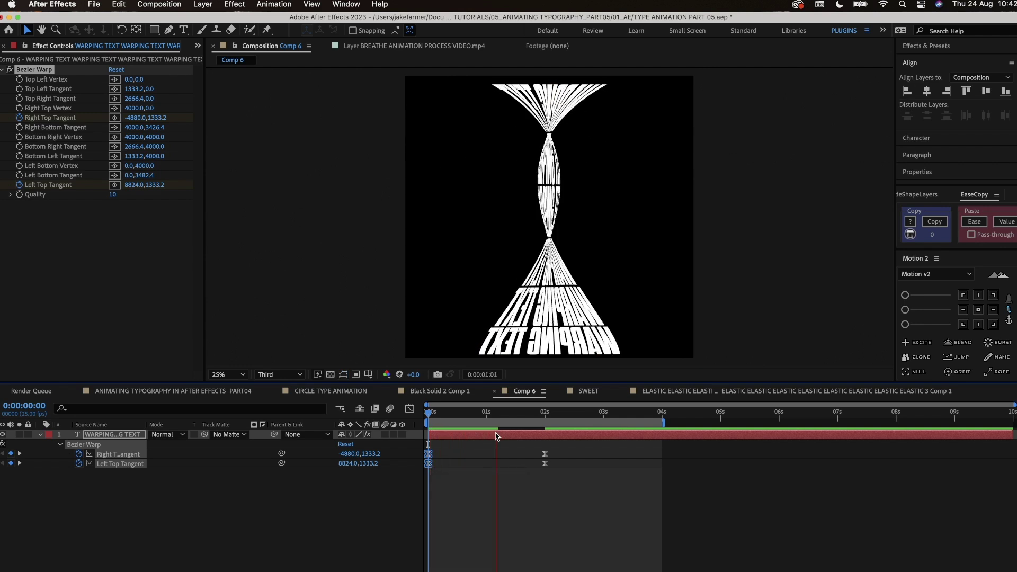
Add a Scale keyframe to the text layer at 0:00:01:01.
click(490, 414)
click(154, 456)
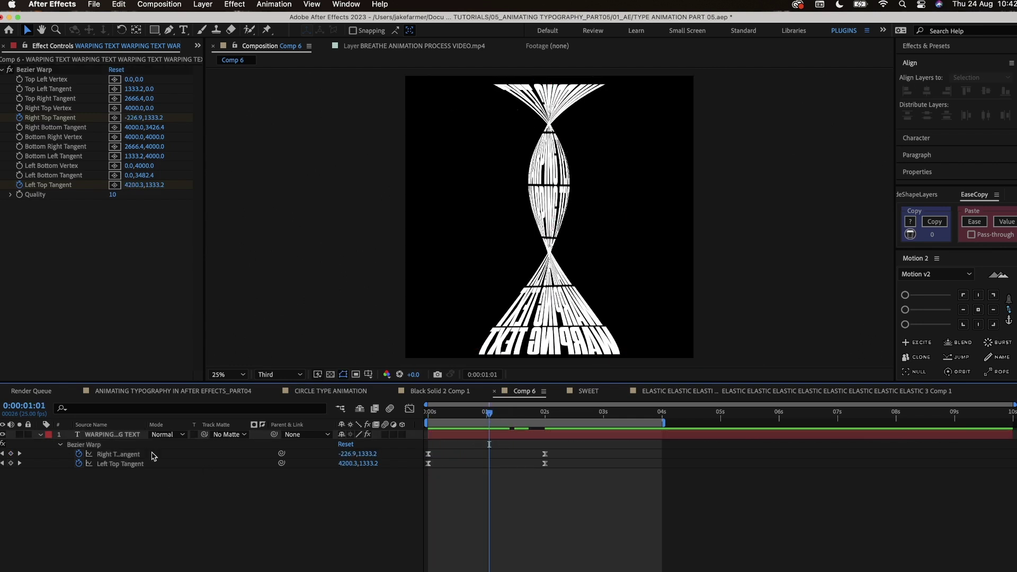
click(133, 433)
key(s)
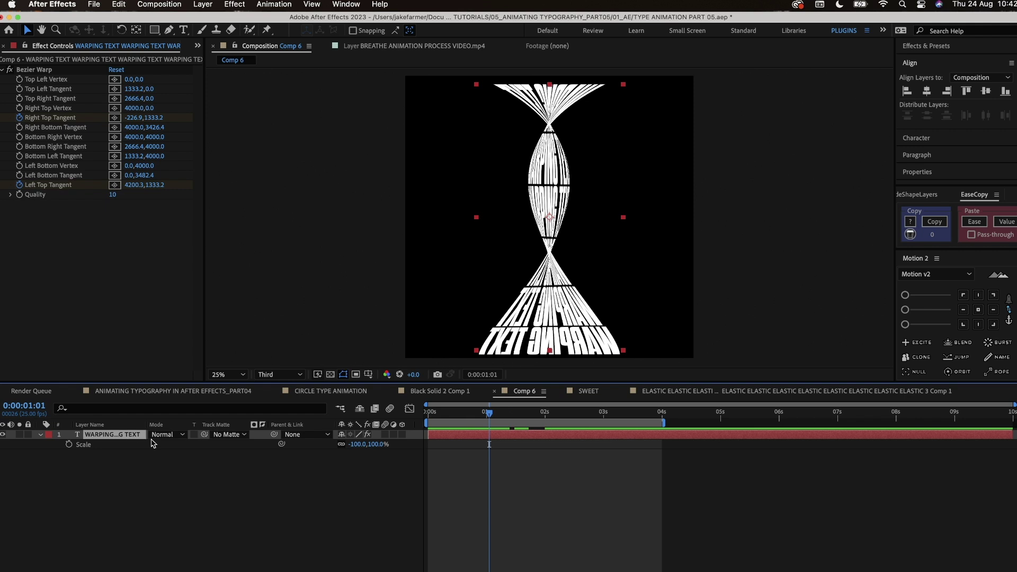
click(68, 445)
At 0:00:01:06, unlink the Scale proportions and keyframe the horizontal scale at 100%, keeping the vertical scale at 100%.
click(535, 414)
drag(534, 421, 501, 432)
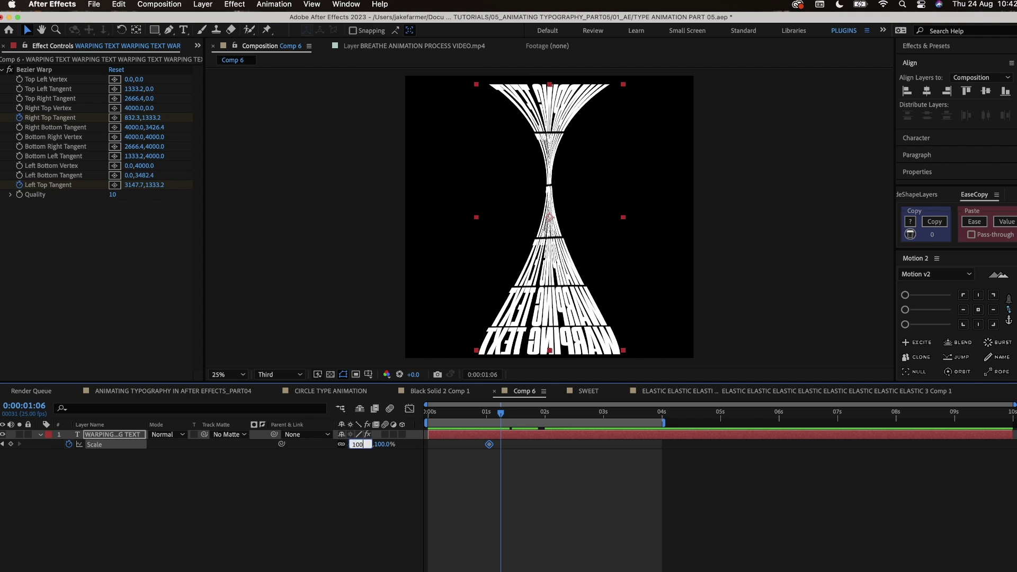
key(Return)
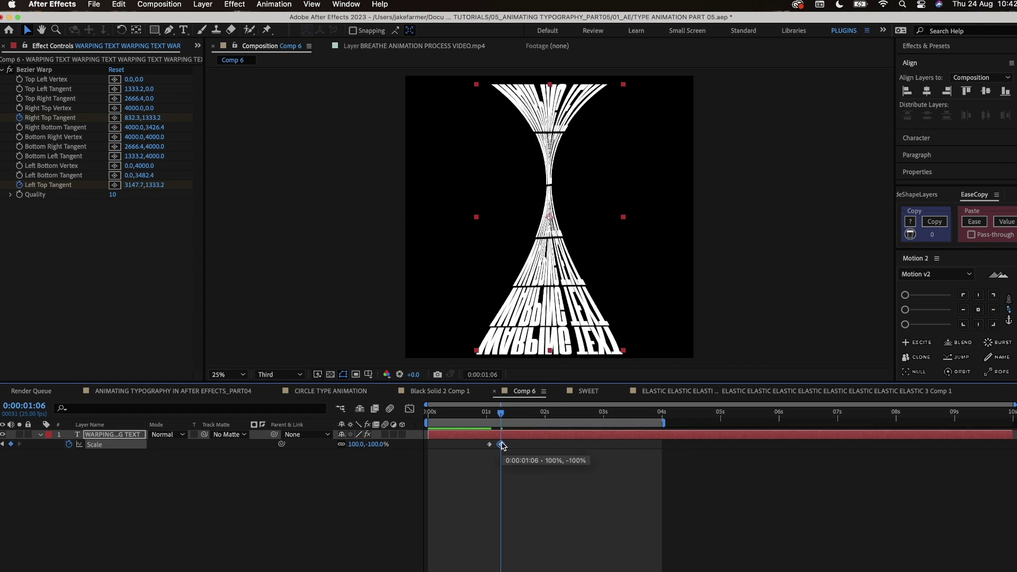
key(cmd+z)
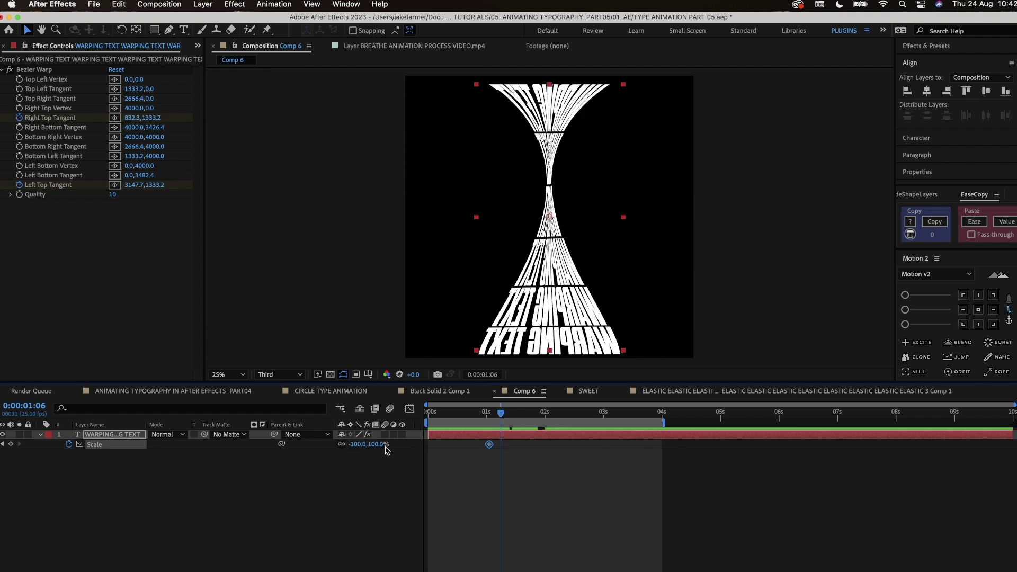
drag(362, 445, 408, 447)
key(super+z)
text(0)
key(Return)
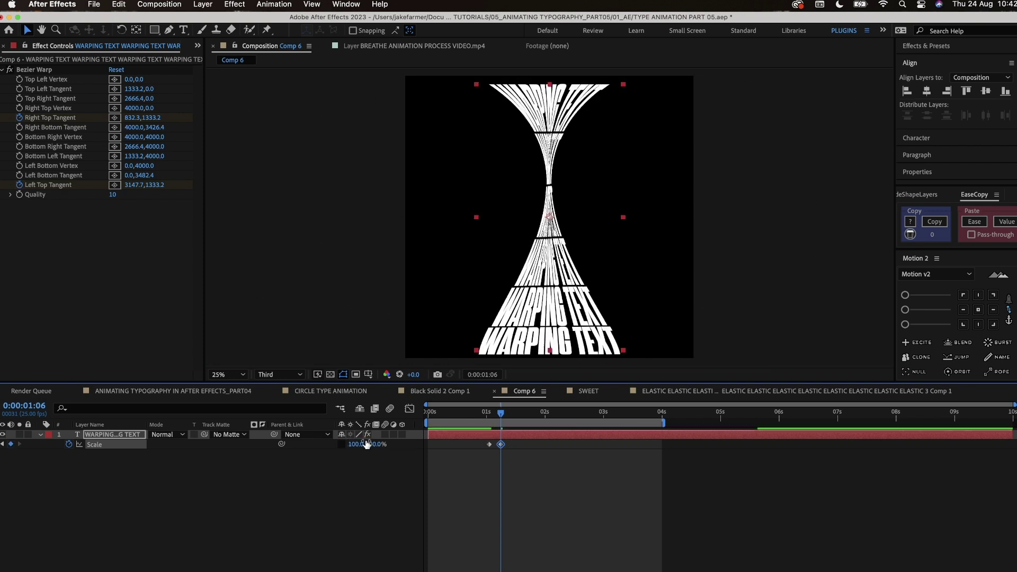
Move the second Scale keyframe to 2 seconds and preview the flip from the start.
drag(500, 444, 546, 447)
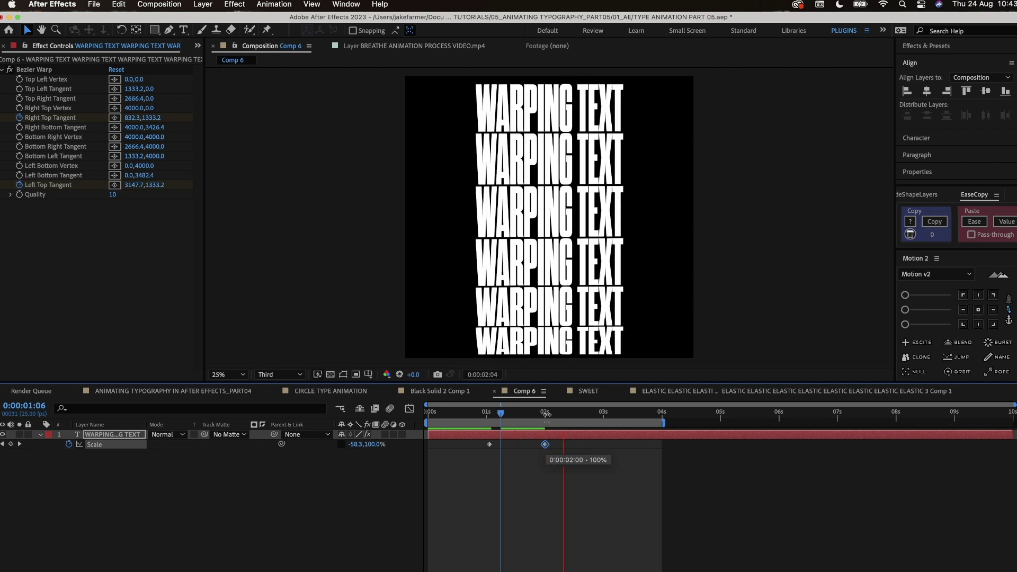
key(space)
drag(448, 414, 393, 417)
key(space)
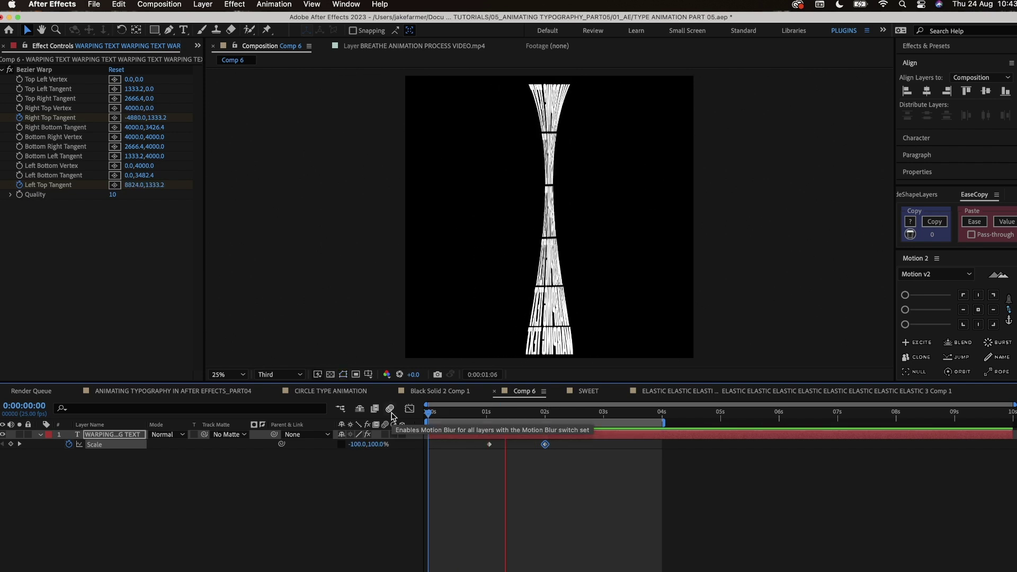
key(space)
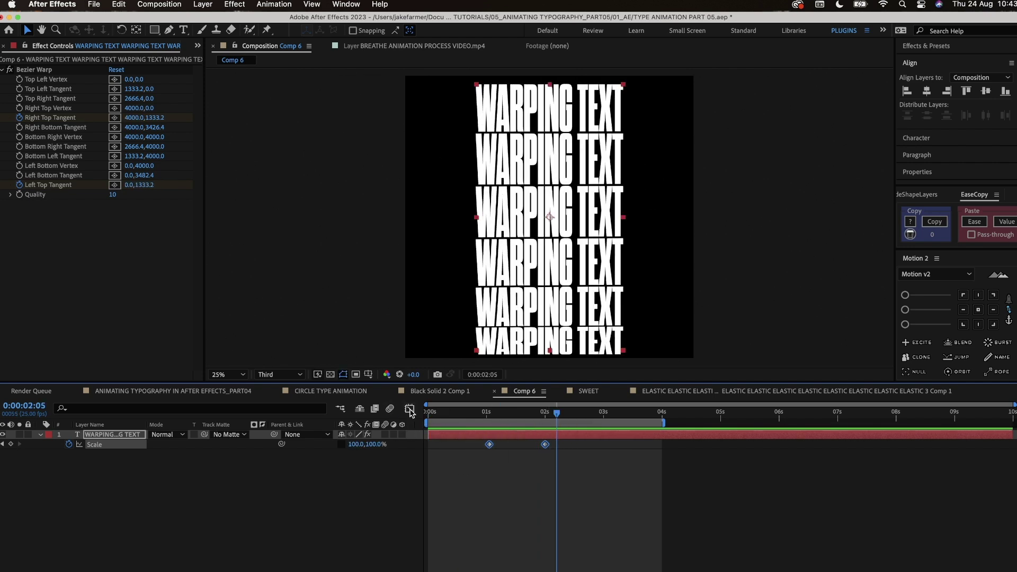
Shape the speed graph of the Scale keyframes into a steep central peak and preview the flip from about 0:00:00:19.
click(409, 410)
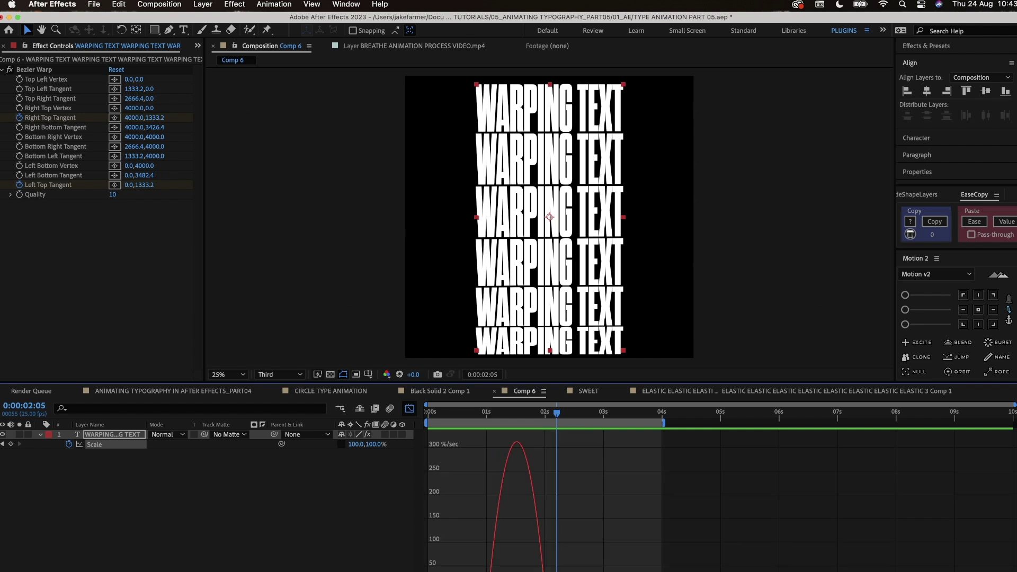
mouse_move(506, 571)
mouse_down()
mouse_move(545, 571)
mouse_move(486, 571)
mouse_up()
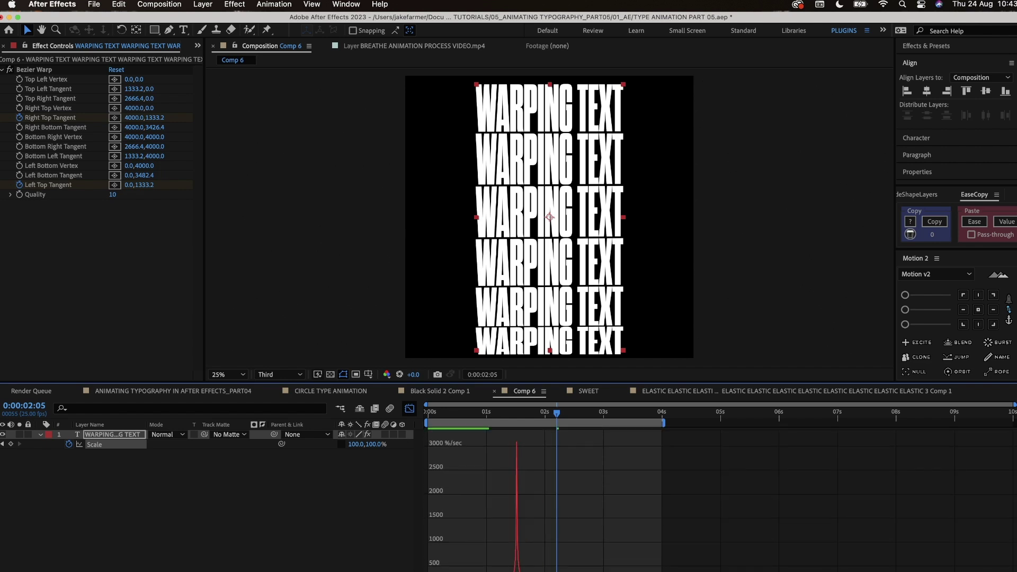
click(411, 409)
click(473, 413)
key(space)
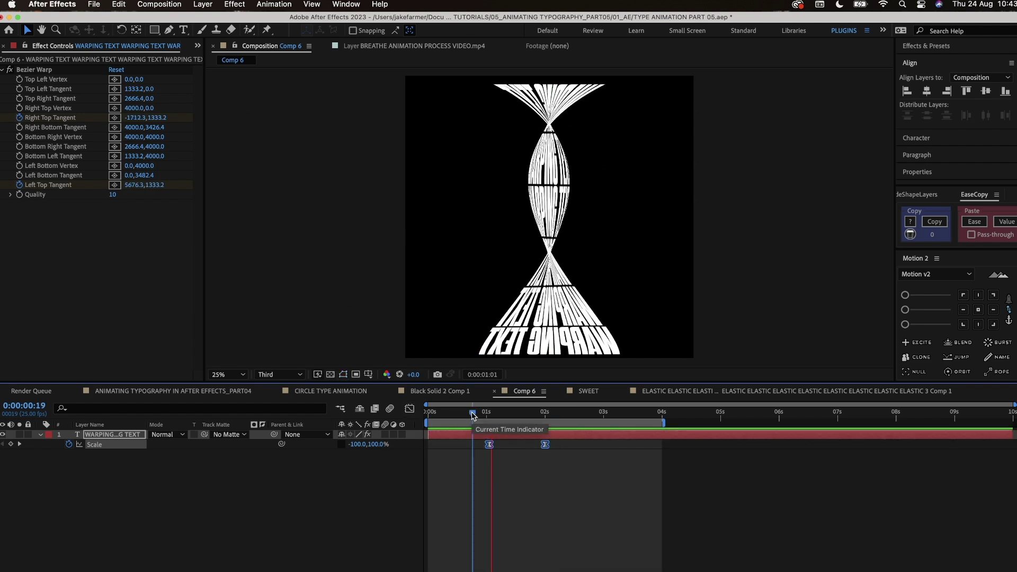
key(space)
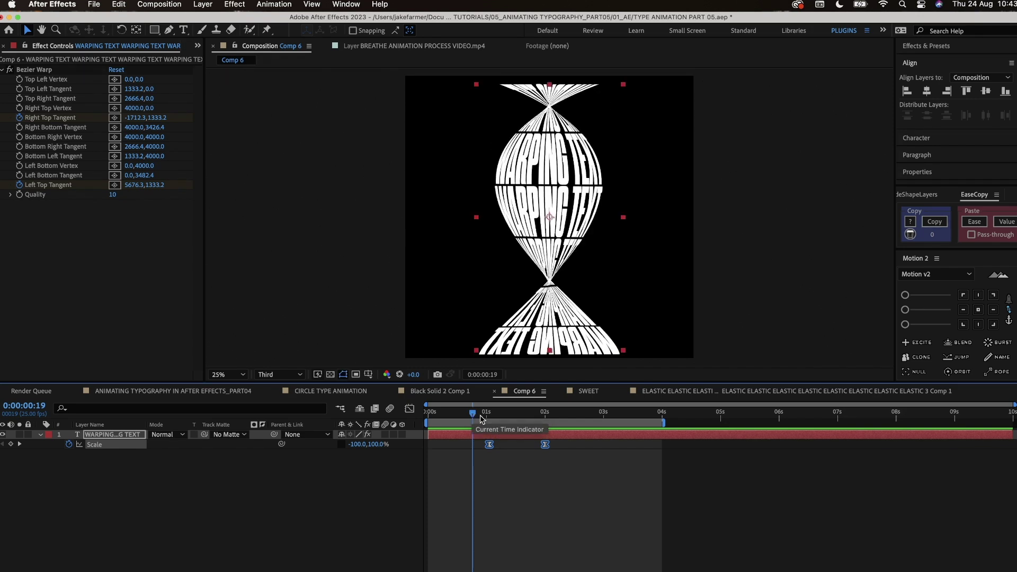
Retime the Scale keyframes to about 0:00:01:00 and 0:00:01:11 for a faster flip, and preview from the start.
drag(485, 417, 465, 444)
key(space)
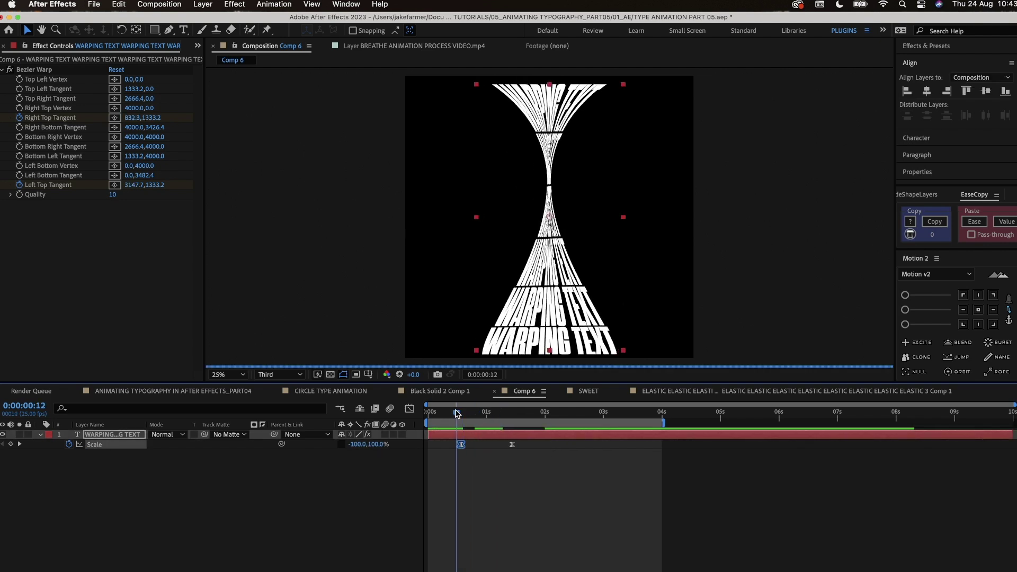
click(457, 413)
key(space)
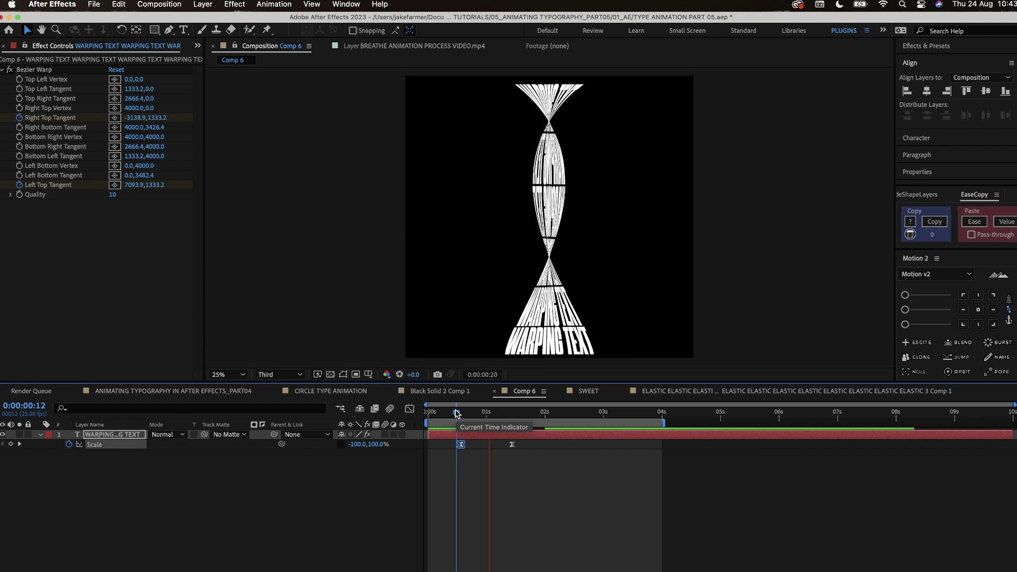
click(460, 416)
drag(460, 417, 392, 428)
key(space)
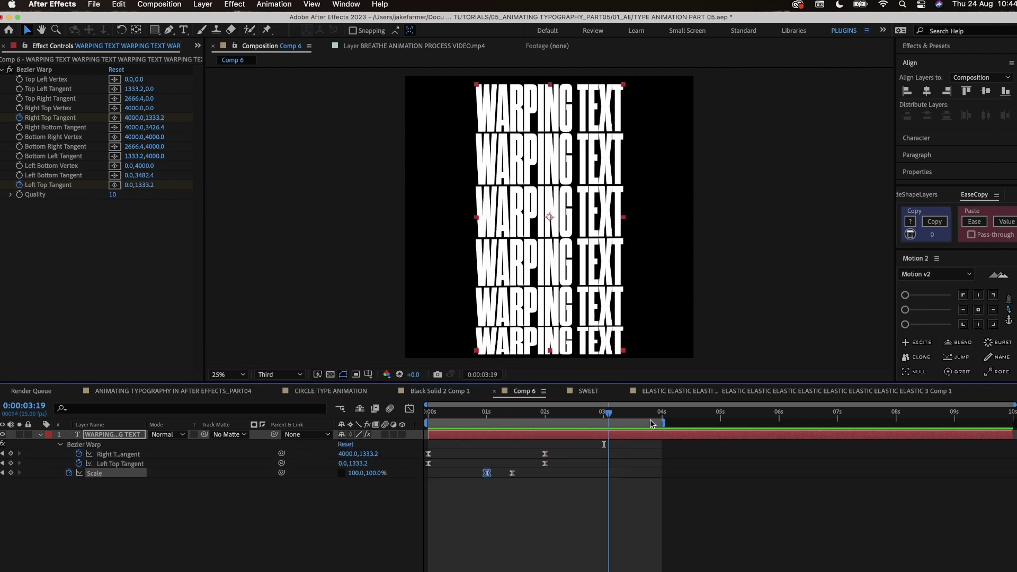
Copy the first keyframes of both top tangents and paste them at 0:00:03:23 to close the loop.
drag(652, 423, 662, 422)
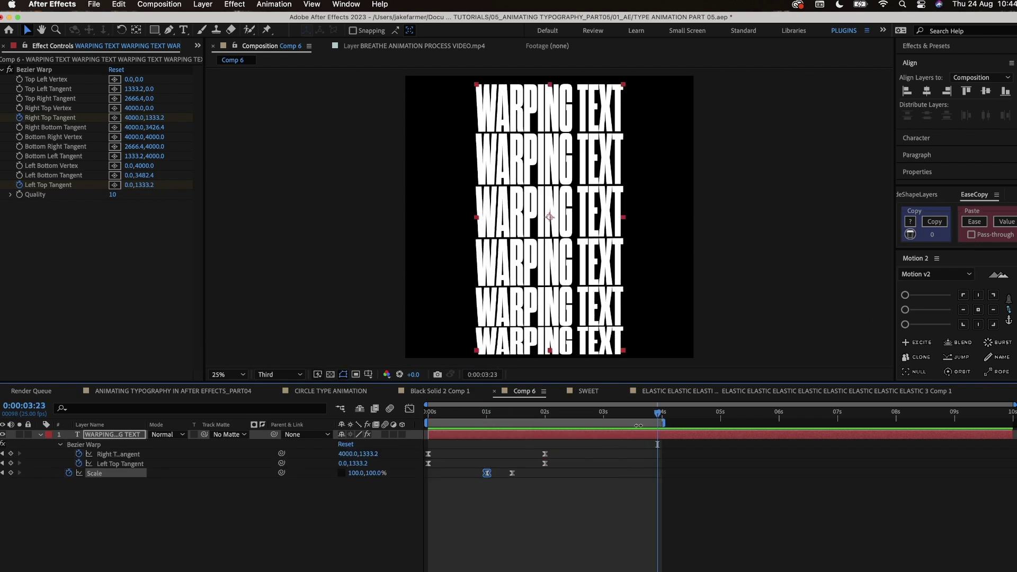
drag(454, 446, 422, 469)
key(super+c)
key(super+v)
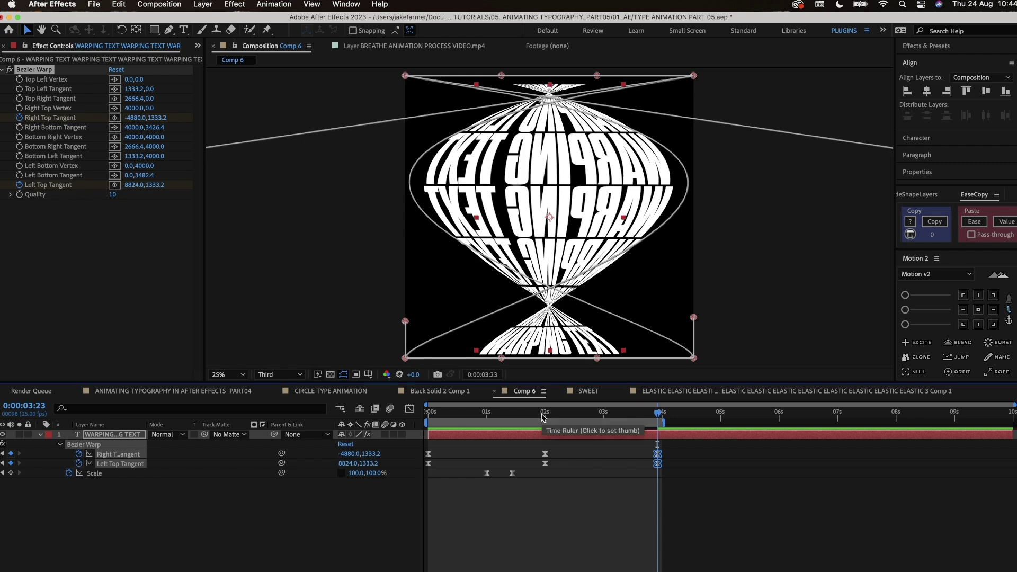
Paste the Scale keyframes in reverse order, the 100% one at 0:00:03:01 and the -100% one at 0:00:03:10.
click(606, 415)
mouse_move(526, 468)
mouse_down()
mouse_move(488, 479)
mouse_move(510, 475)
mouse_up()
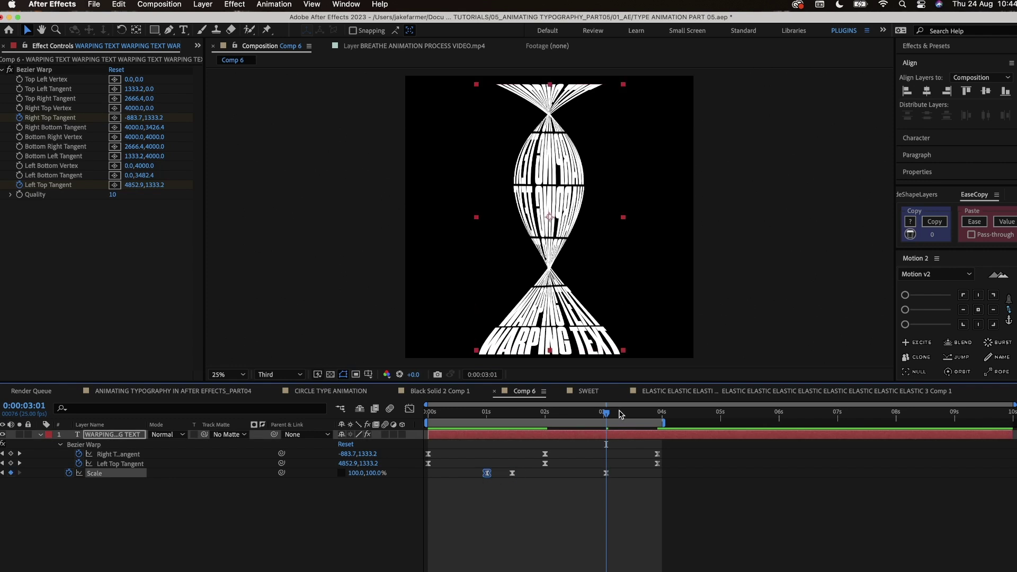
click(627, 413)
key(ctrl+v)
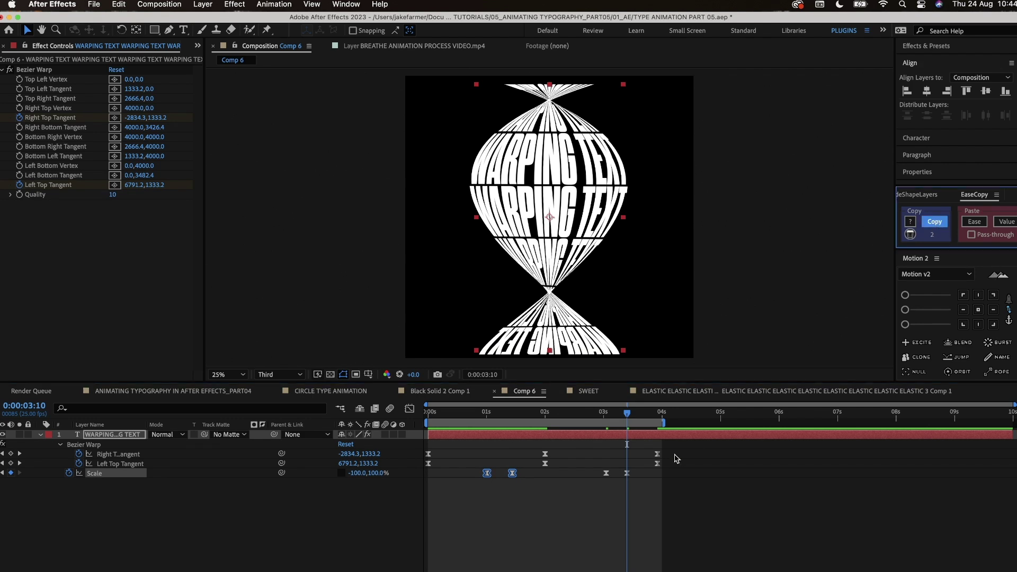
Apply the first Scale pair's copied easing to the second pair with EaseCopy and preview from 3 seconds.
drag(642, 475, 591, 490)
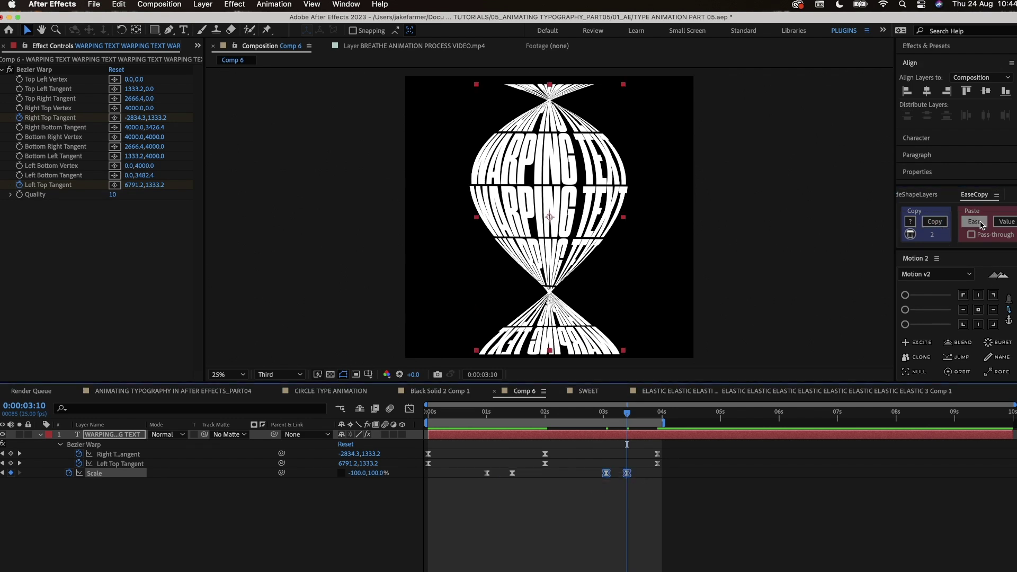
click(973, 221)
click(603, 413)
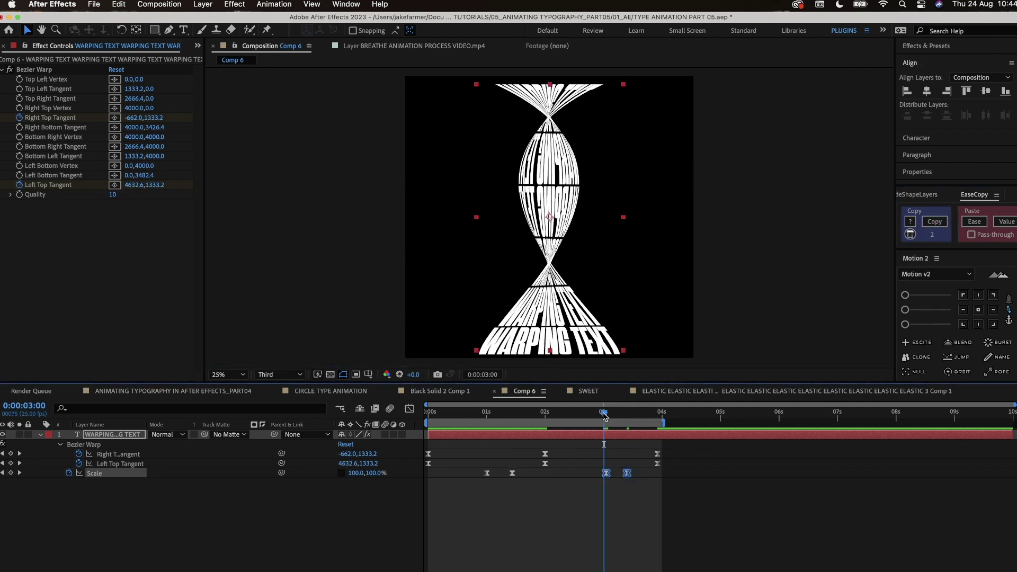
key(space)
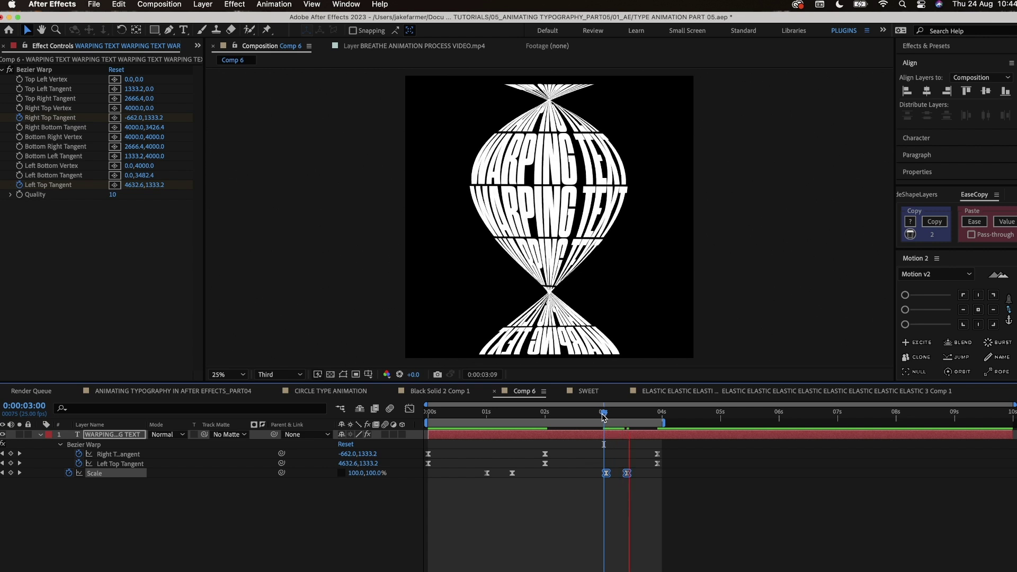
key(space)
Move the second pair of Scale keyframes earlier to about 0:00:02:18 and 0:00:03:02, and preview from the start.
drag(577, 414, 591, 413)
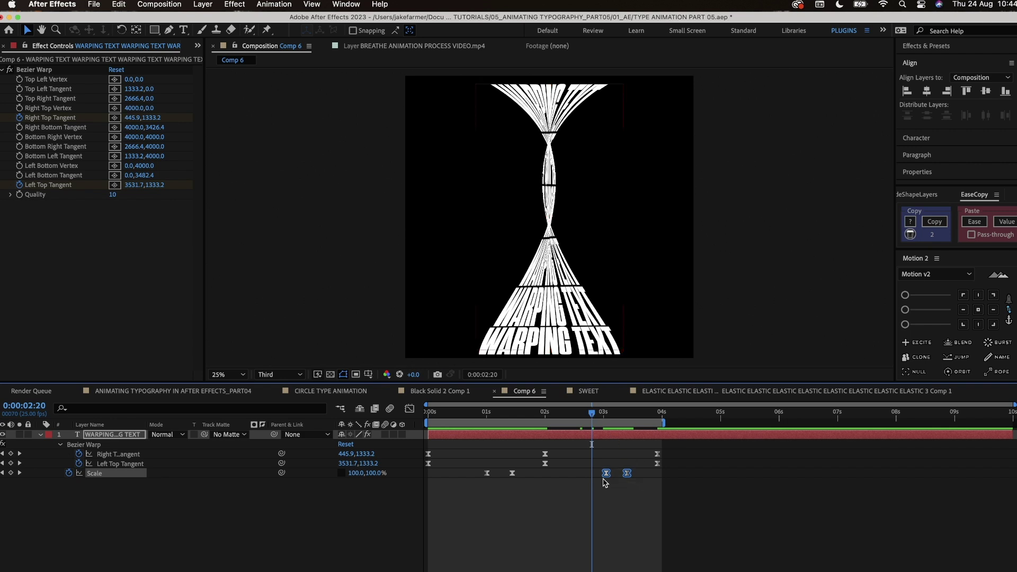
drag(606, 473, 586, 476)
key(space)
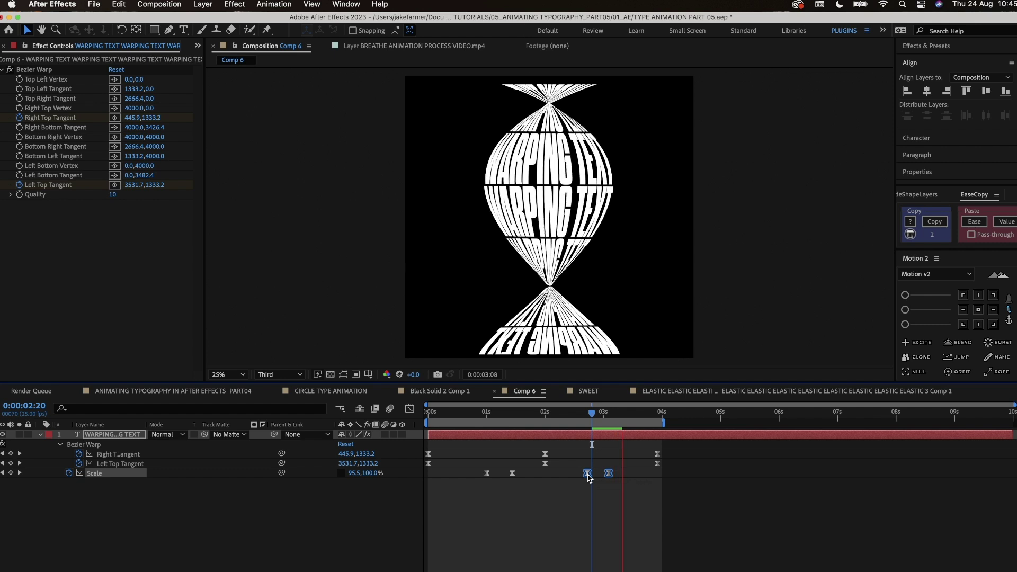
drag(435, 411, 401, 408)
key(space)
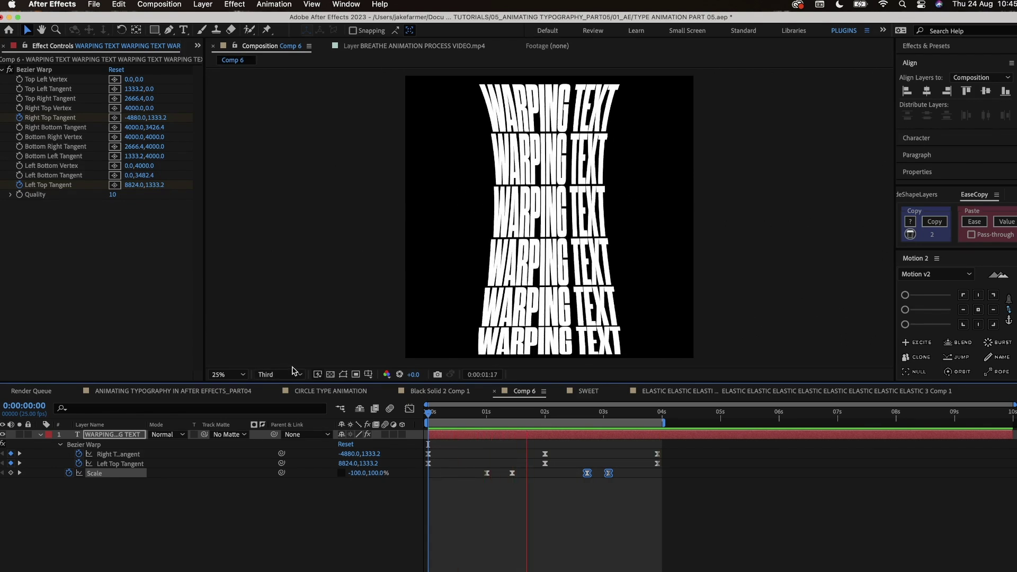
key(space)
At 2 seconds, pull the Right Top Tangent out to about 6048, 1333 and the Left Top Tangent to about -1944, 1333.
click(546, 415)
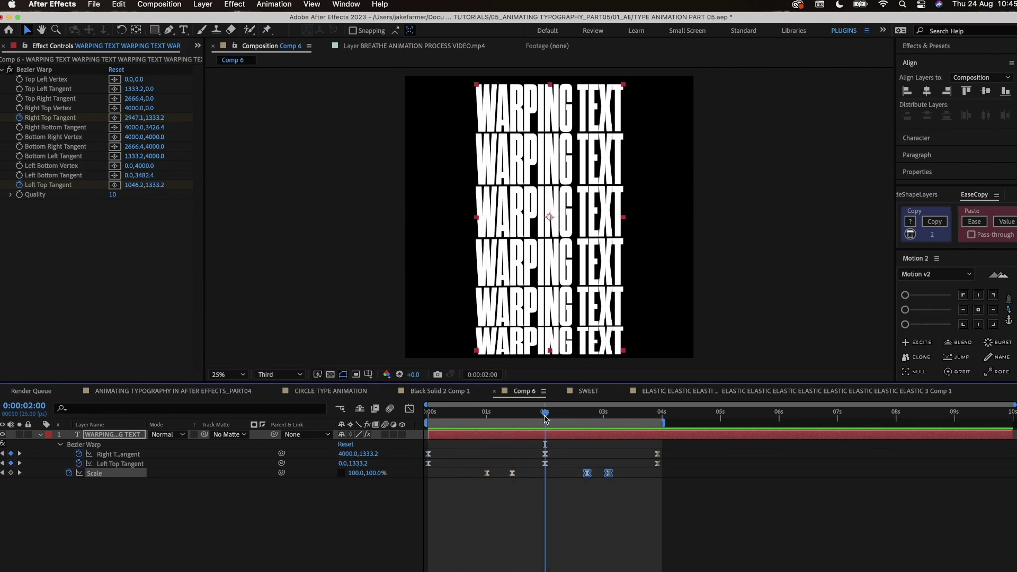
click(38, 69)
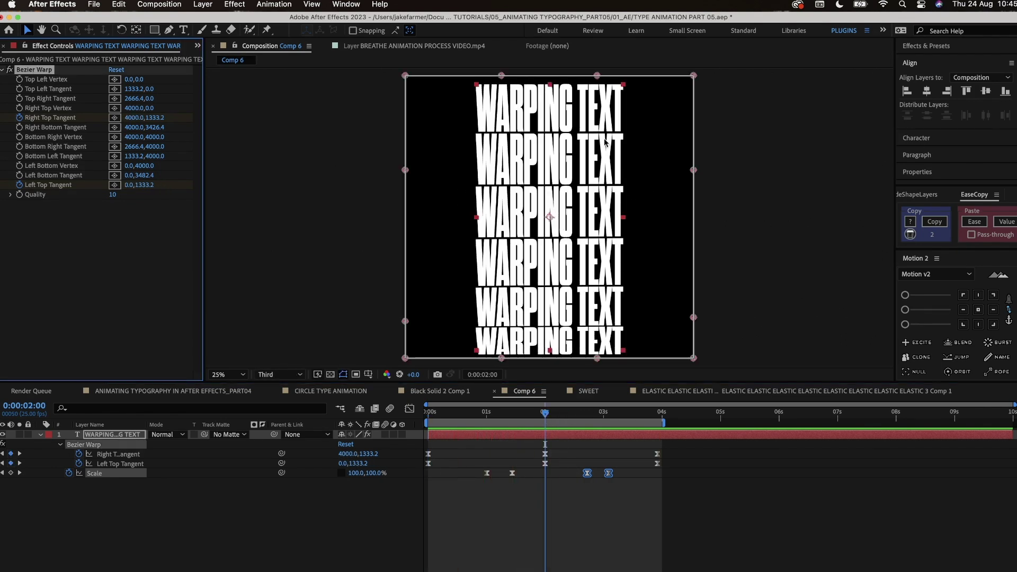
drag(693, 170, 818, 170)
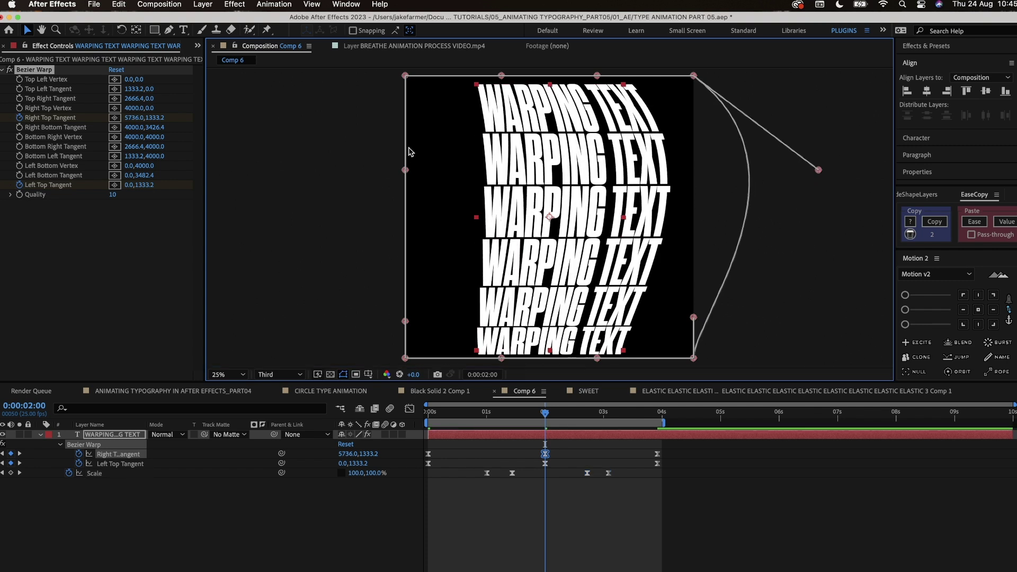
drag(405, 170, 265, 170)
drag(818, 170, 842, 171)
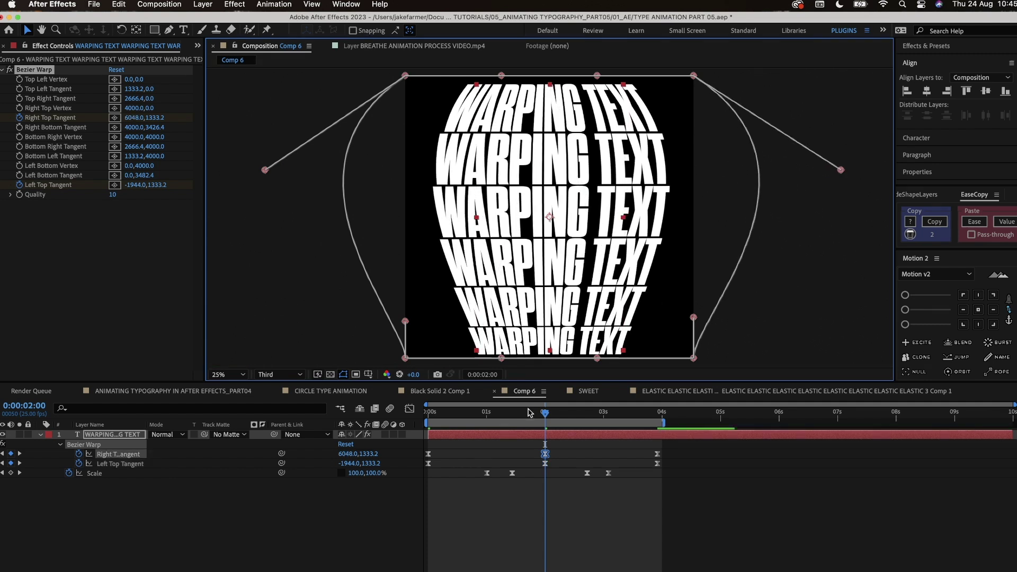
drag(450, 415, 419, 415)
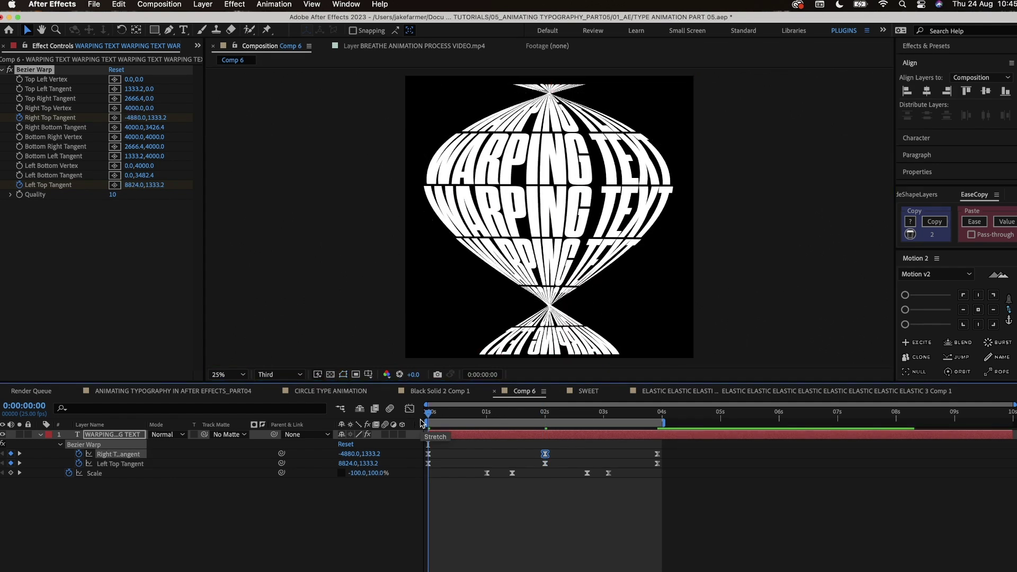
Preview the animation, nudge the WARPING TEXT layer up to a Position of 2000, 1952, and preview again from the start.
key(space)
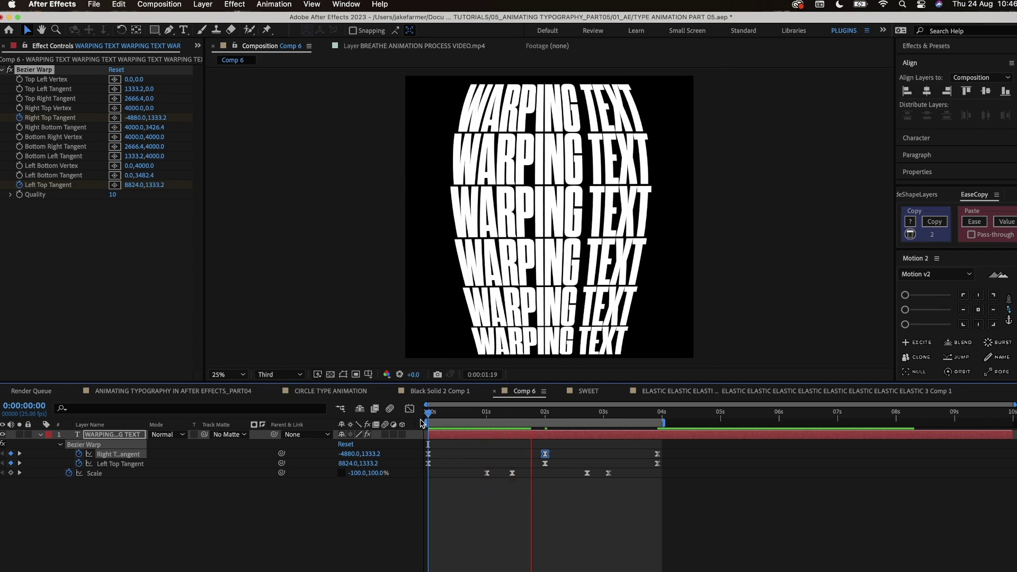
key(space)
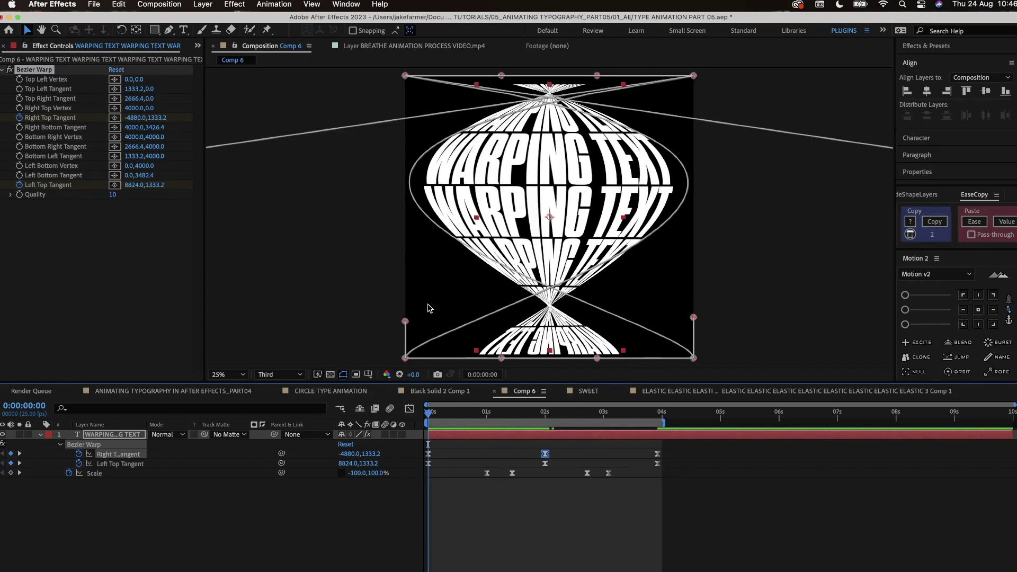
click(103, 438)
key(shift+Up)
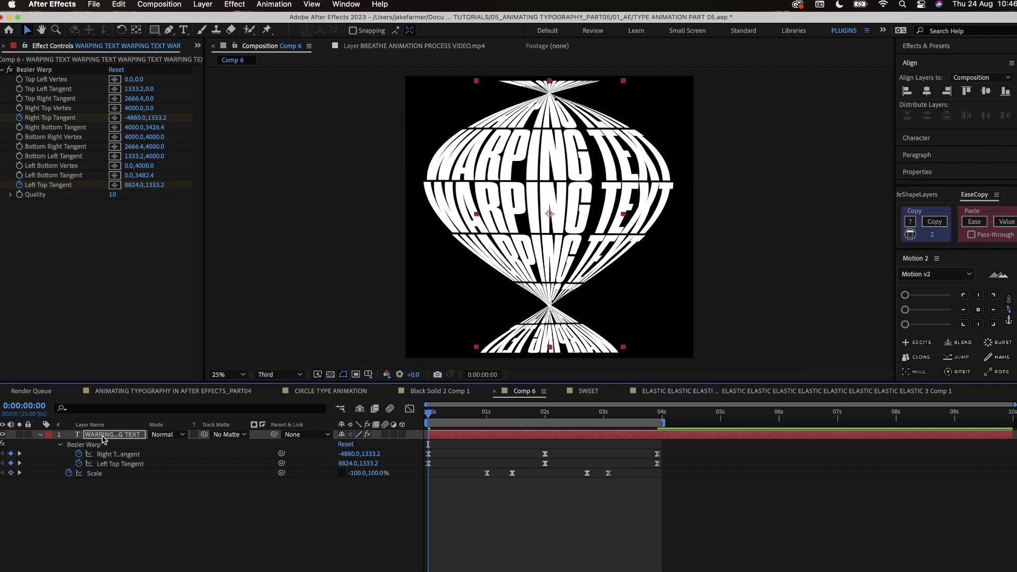
drag(422, 414, 420, 414)
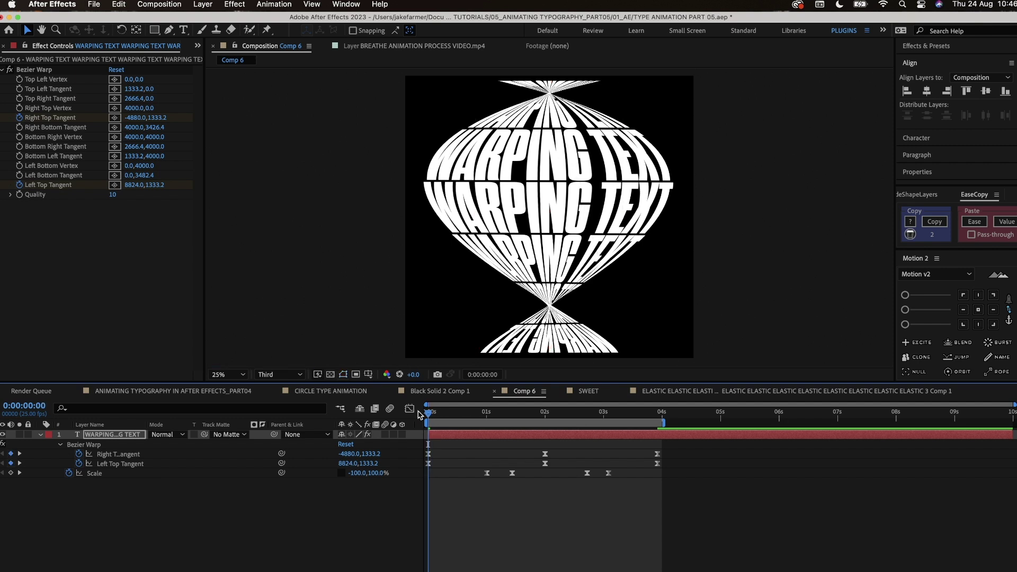
key(space)
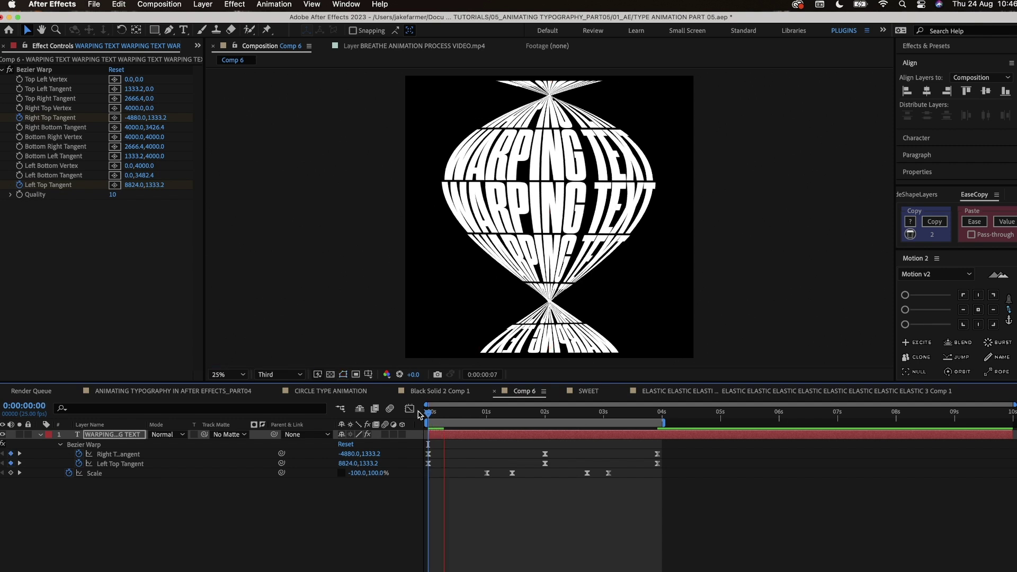
key(space)
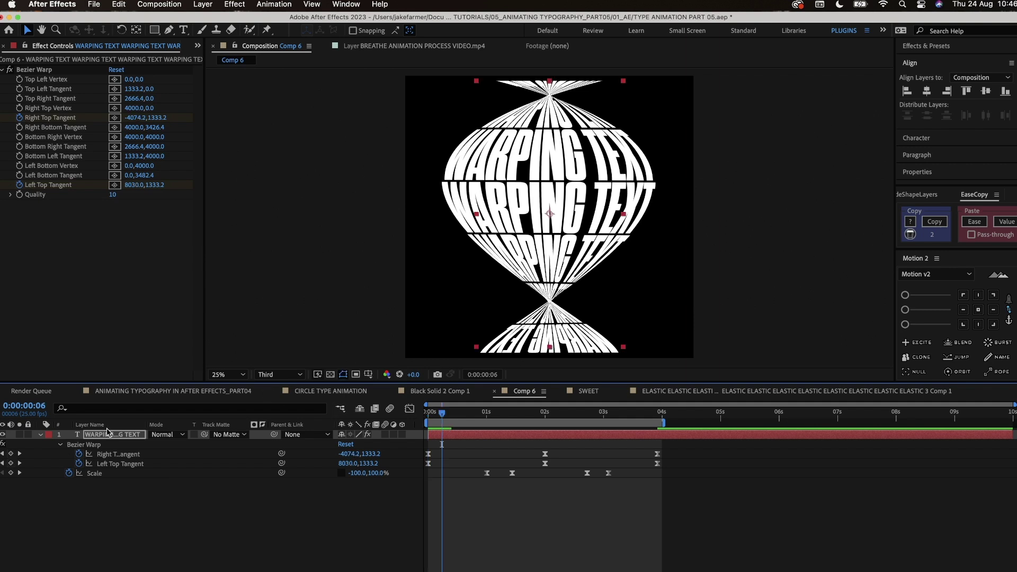
Extend the WARPING TEXT paragraph box up to the composition's upper edge and far below its lower edge.
double_click(74, 435)
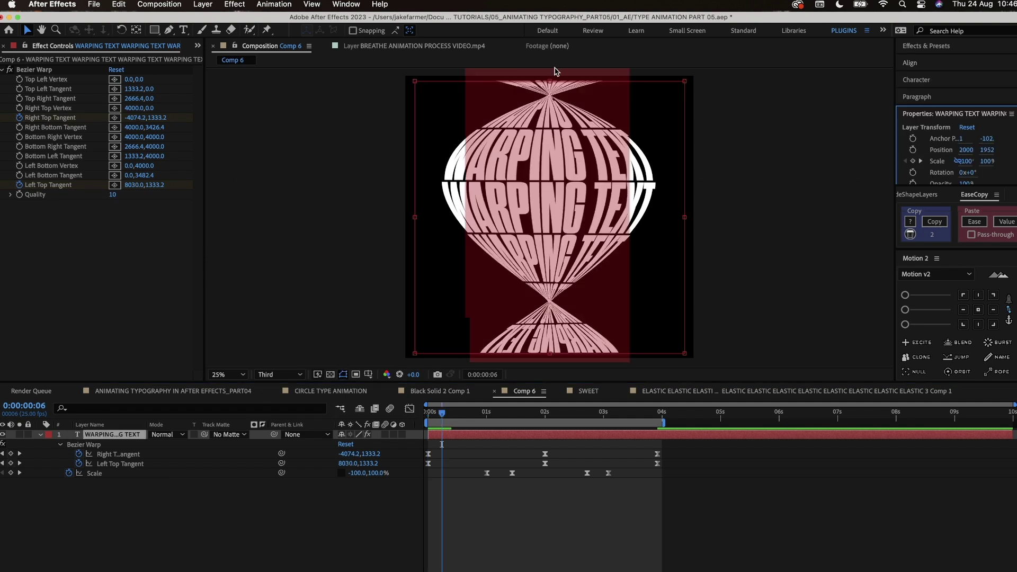
drag(548, 82, 548, 76)
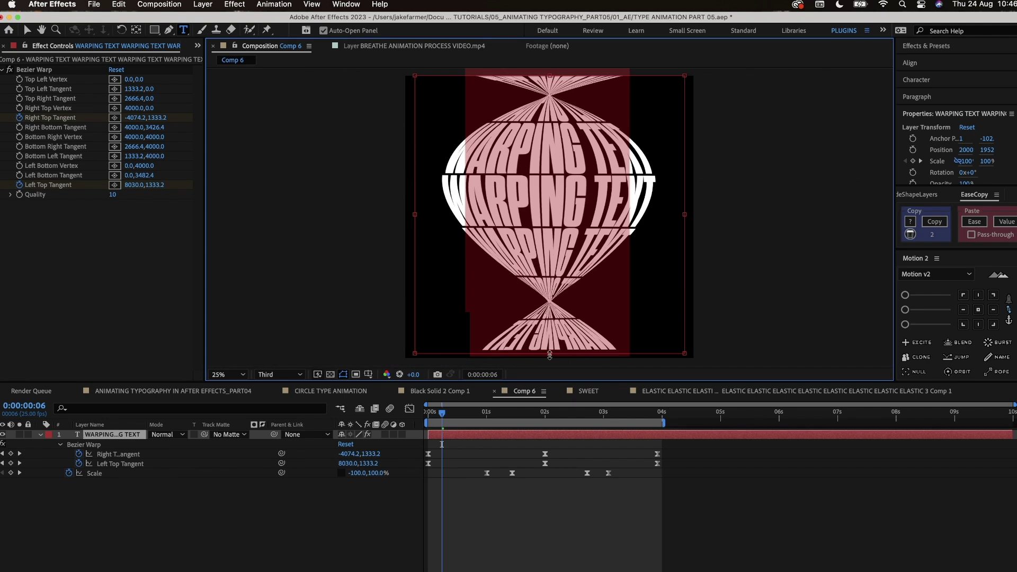
drag(549, 354, 557, 458)
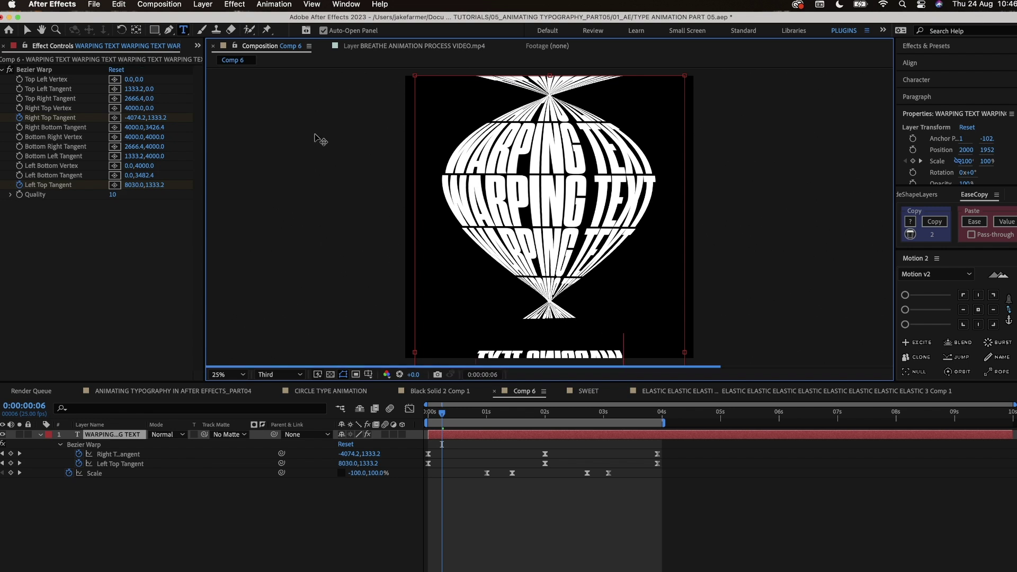
Undo the detached extra row, then try pasting more WARPING TEXT rows directly at the end of the text and undo that.
click(27, 31)
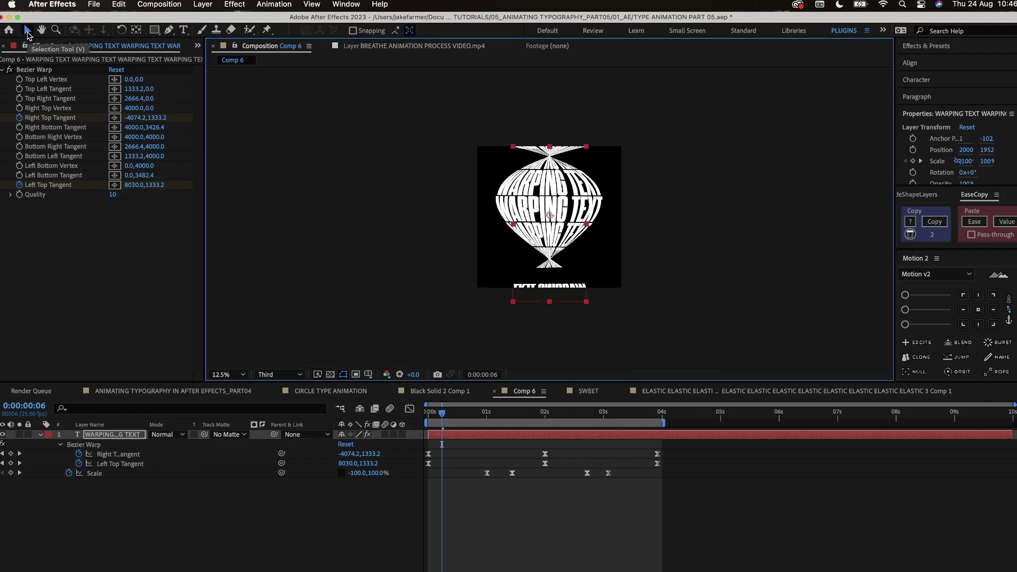
key(comma)
key(super+z)
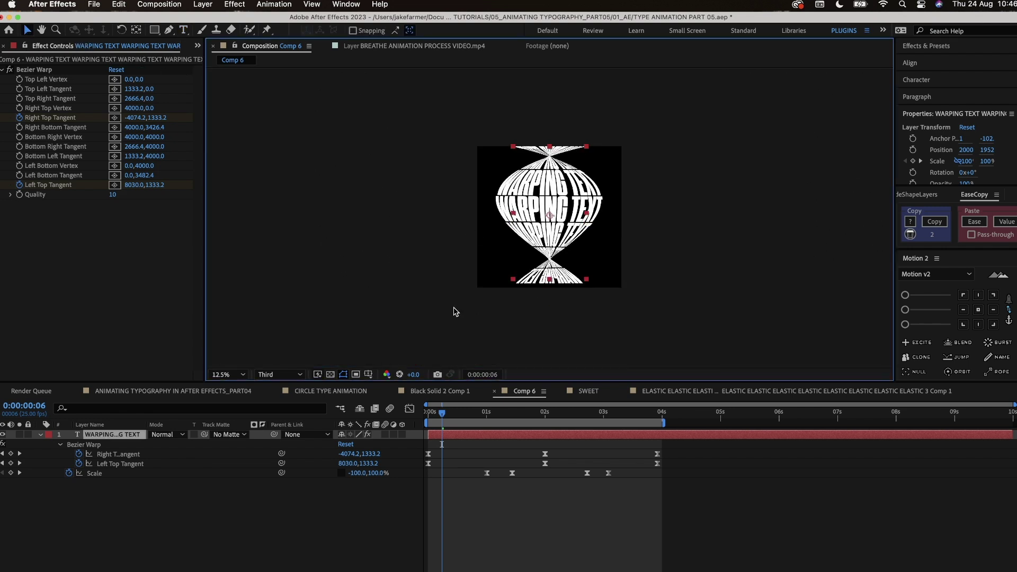
click(571, 285)
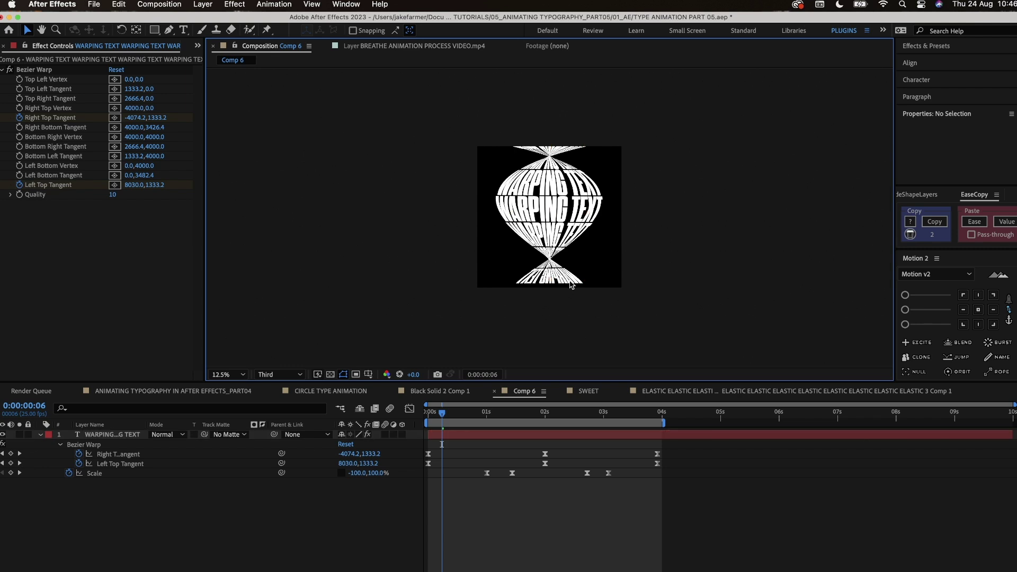
double_click(78, 435)
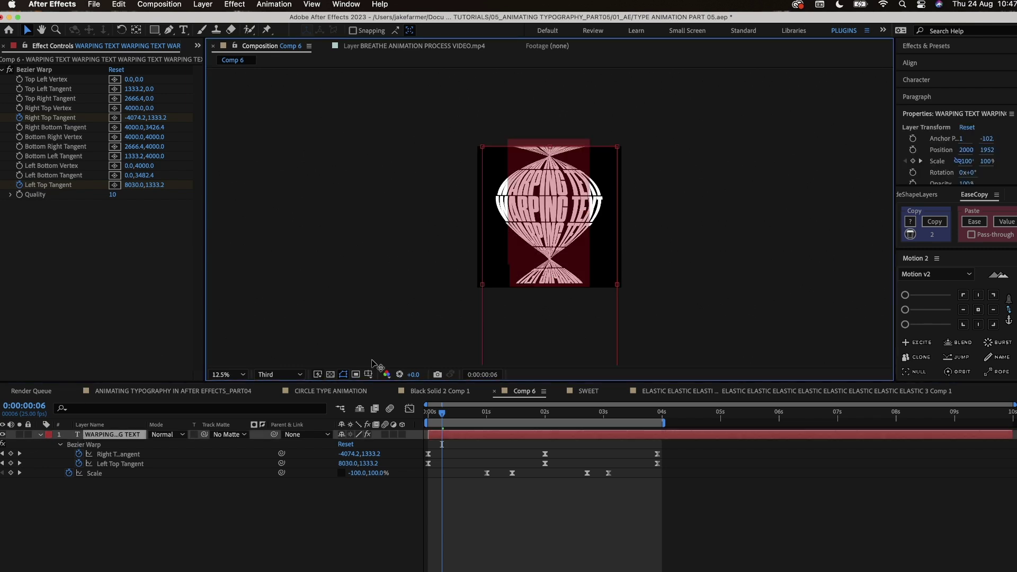
click(592, 280)
key(super+v)
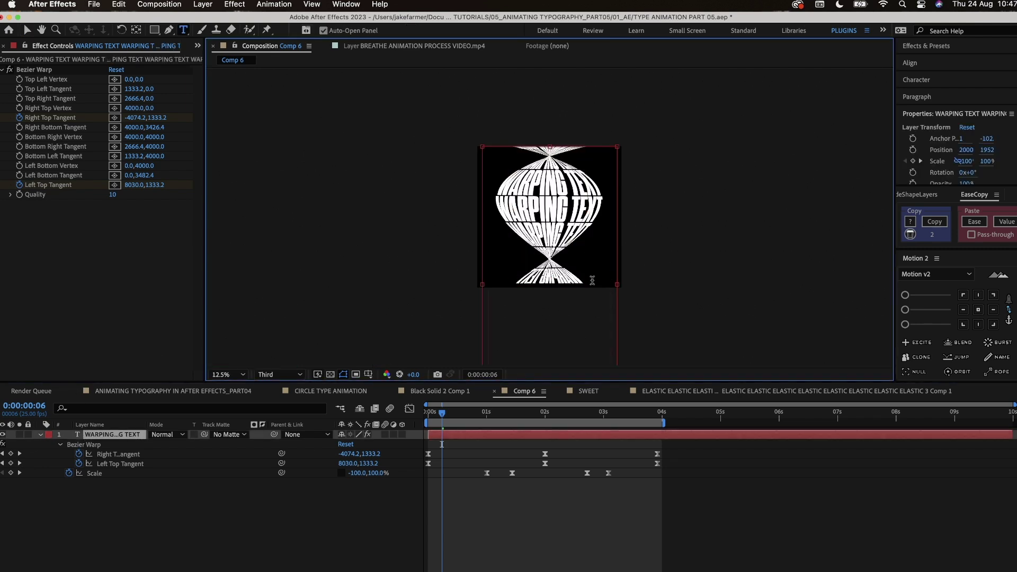
key(super+z)
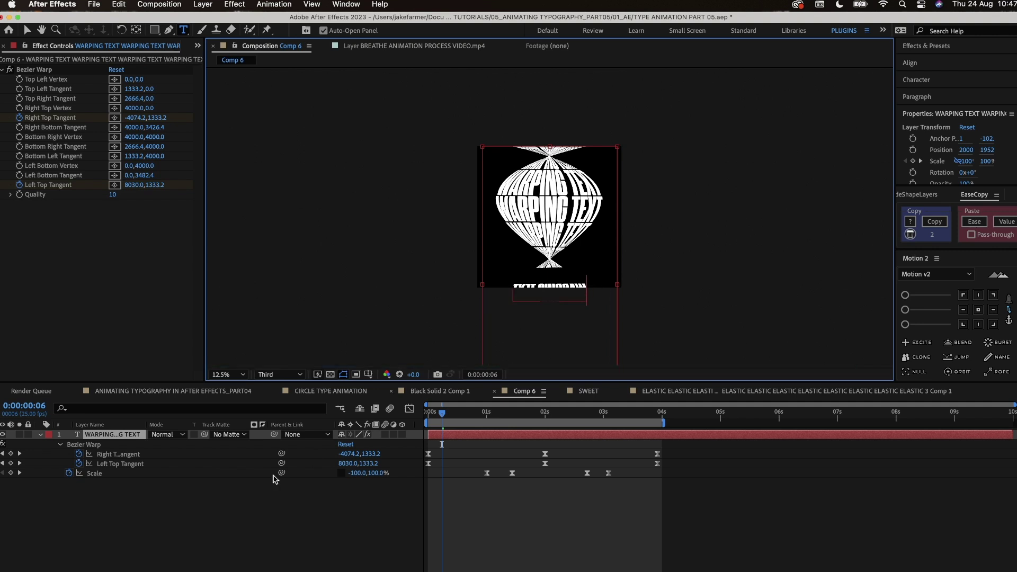
click(186, 500)
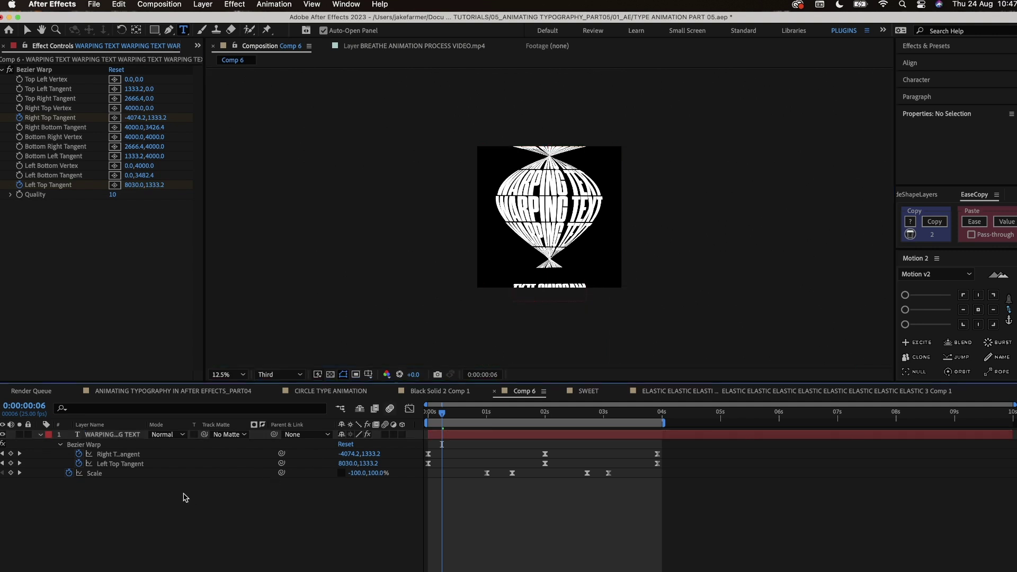
key(super+a)
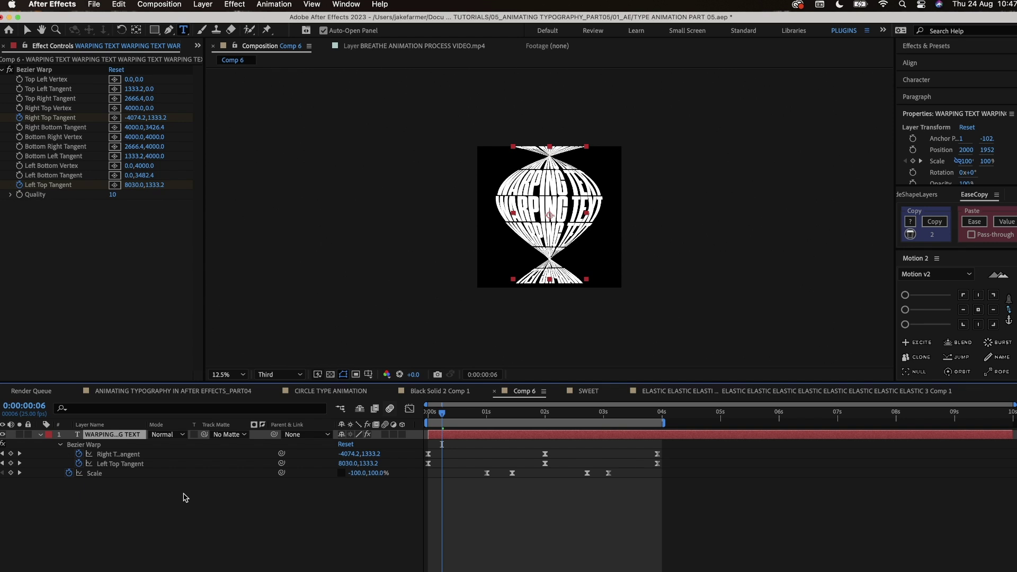
Try moving the text layer up to a Position of about 2000, 1184 and undo the move.
double_click(78, 434)
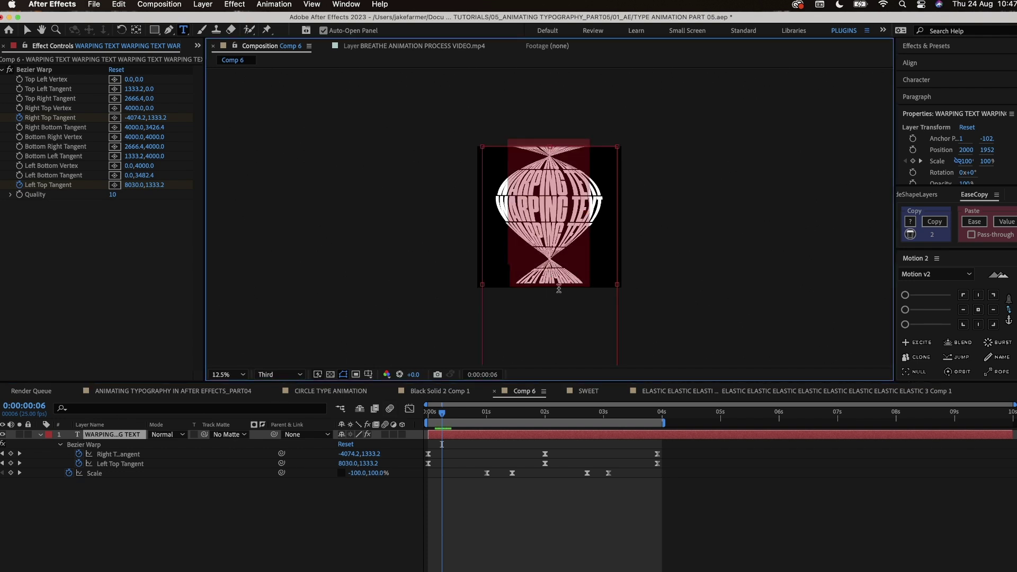
click(27, 31)
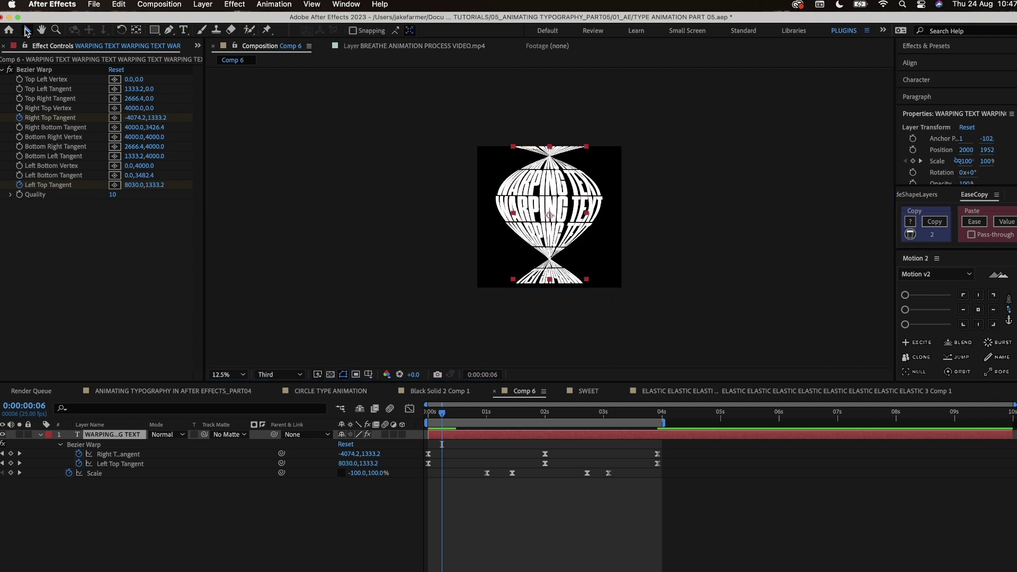
drag(540, 208, 540, 181)
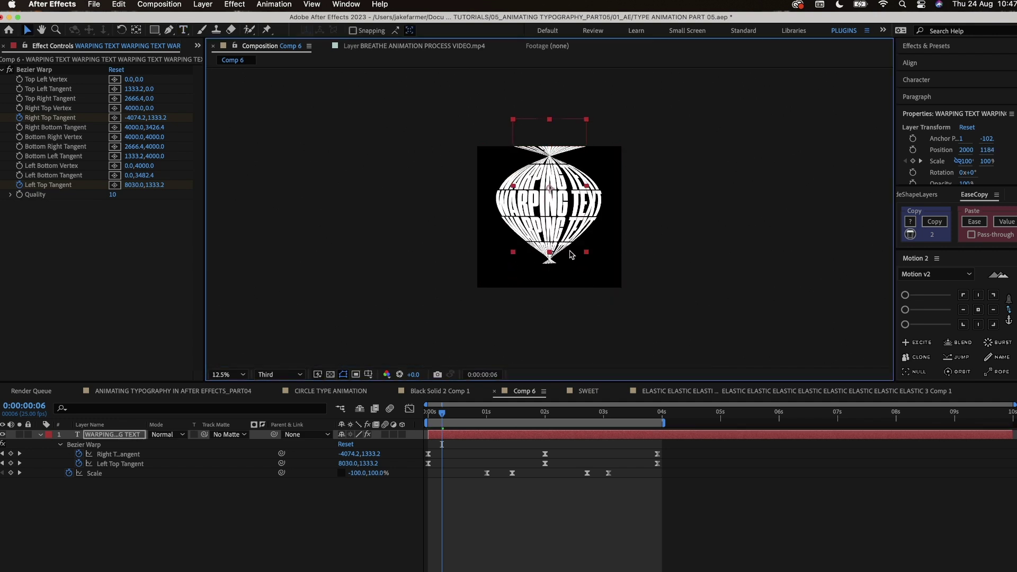
key(super+z)
Add a line break after the last row, paste more WARPING TEXT rows there, and finish editing the text.
double_click(577, 278)
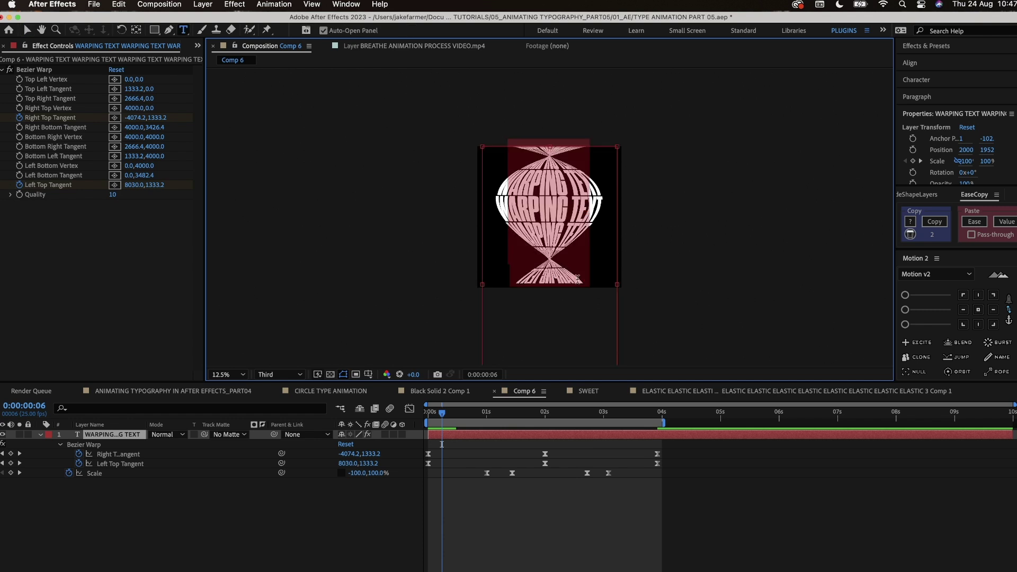
click(586, 292)
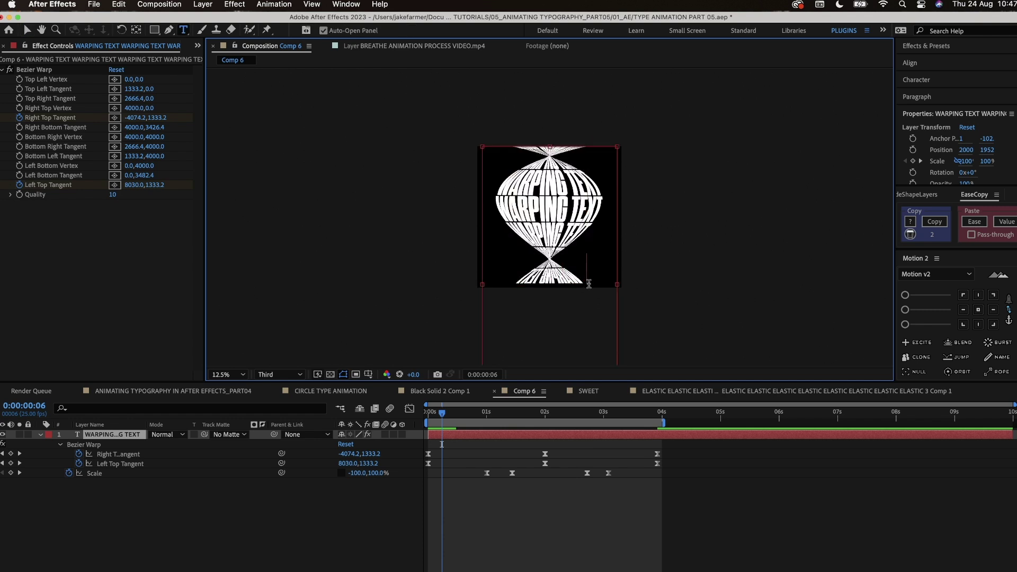
key(Return)
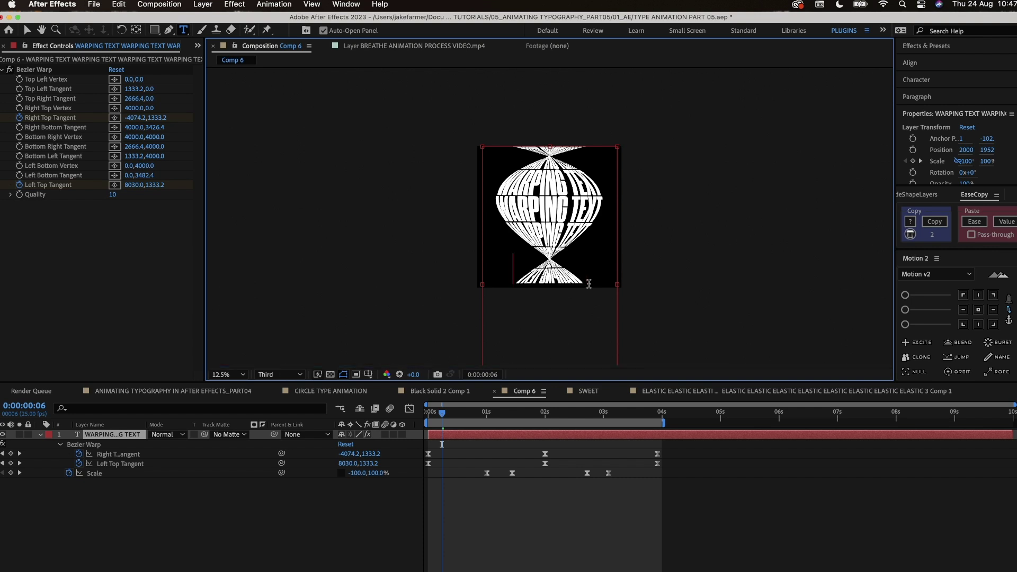
key(super+v)
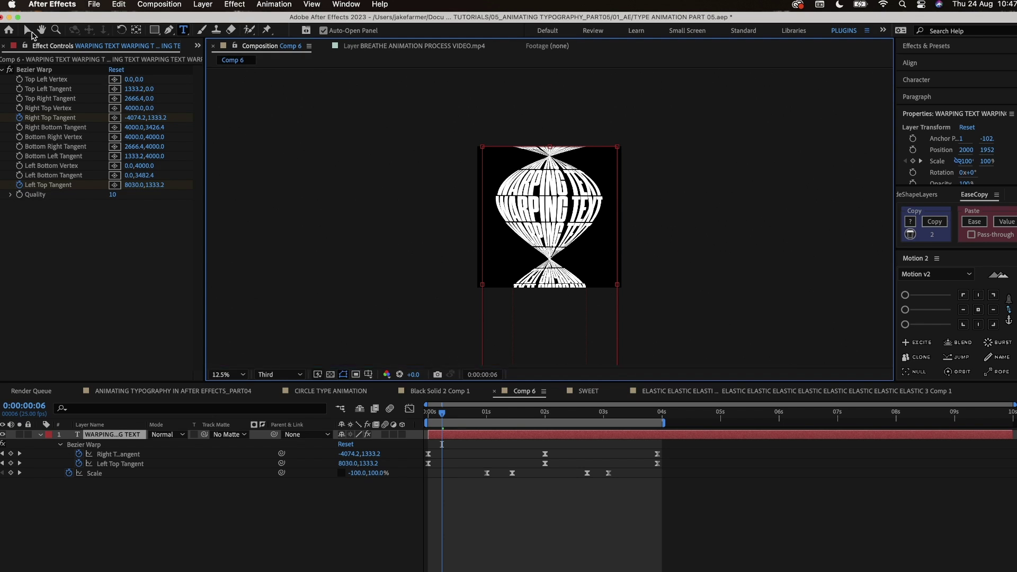
click(27, 29)
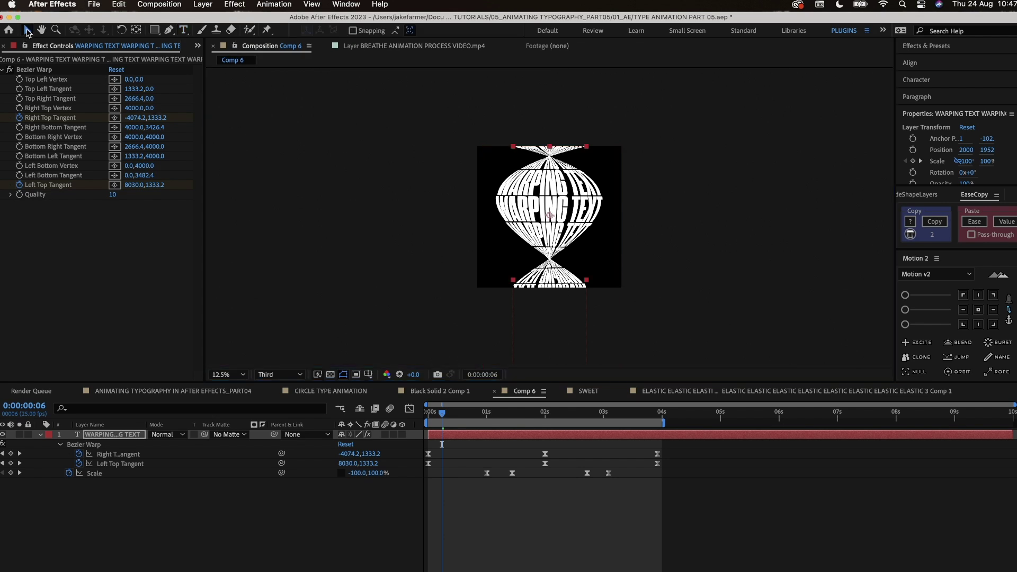
click(229, 377)
click(231, 387)
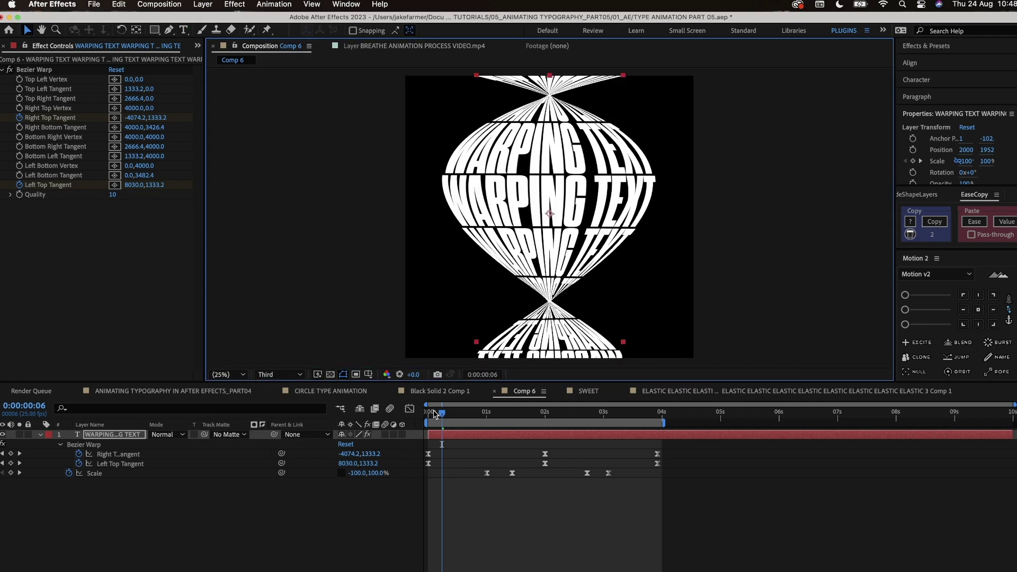
Keyframe the text layer's Position at 2000, 1952 at 0:00:00:00 and move it up to 2000, 528 at 0:00:03:24.
drag(433, 413, 409, 409)
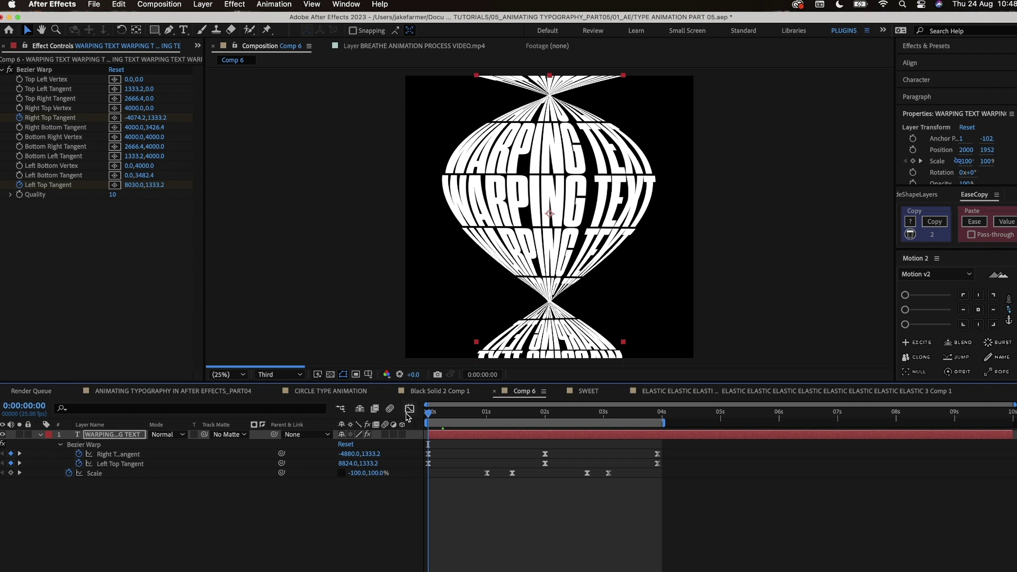
click(120, 435)
key(p)
click(69, 445)
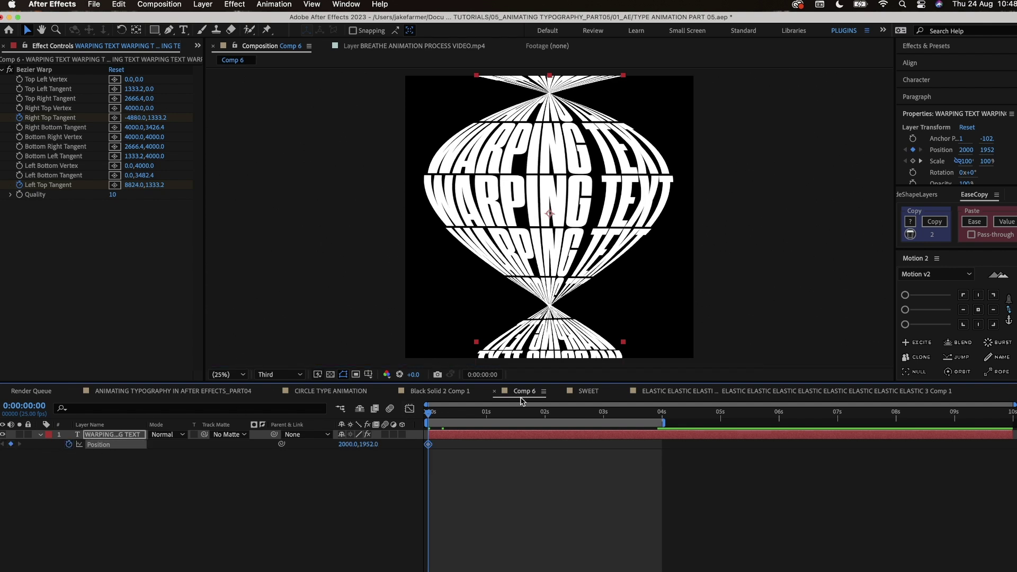
drag(516, 413, 659, 419)
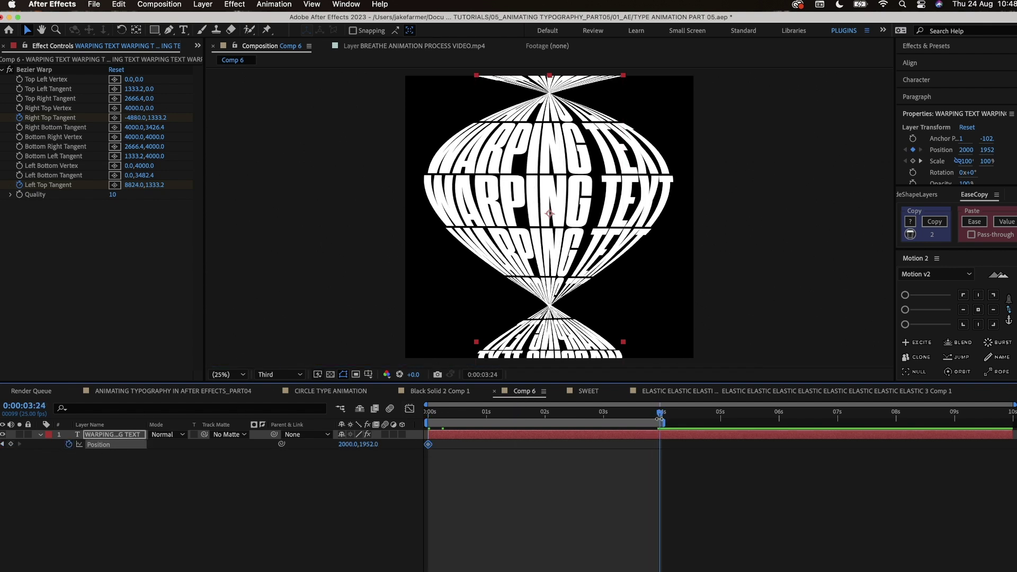
drag(556, 195, 557, 101)
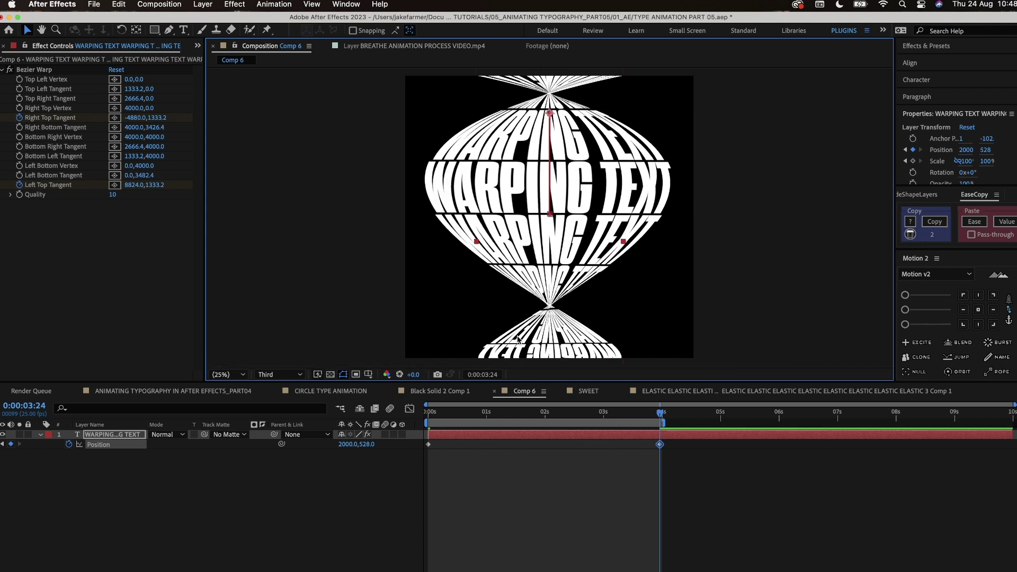
Compare the loop's first and last frames, raising the text layer's Position at 0:00:03:24 to 2000, 144.
click(429, 414)
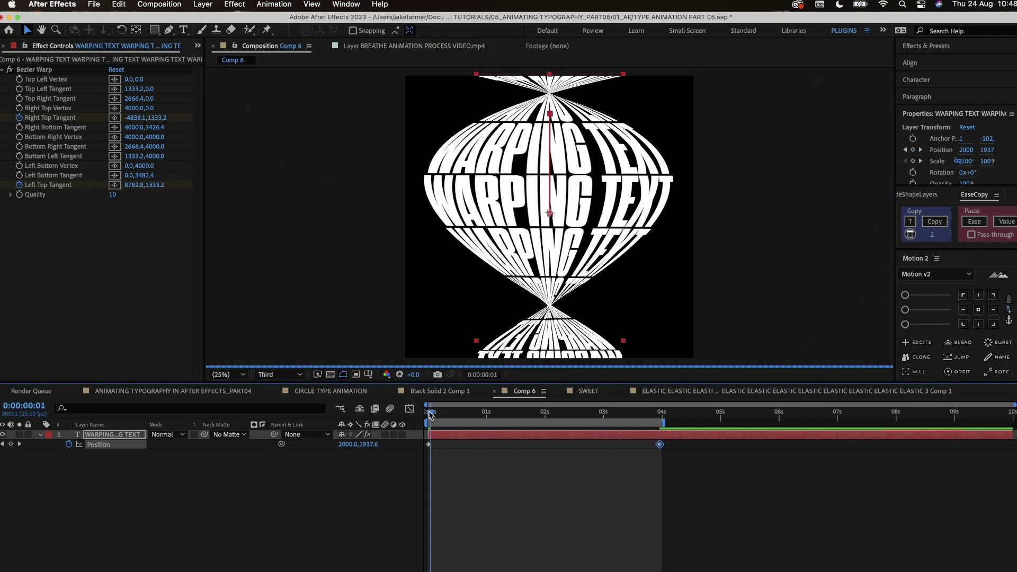
key(Home)
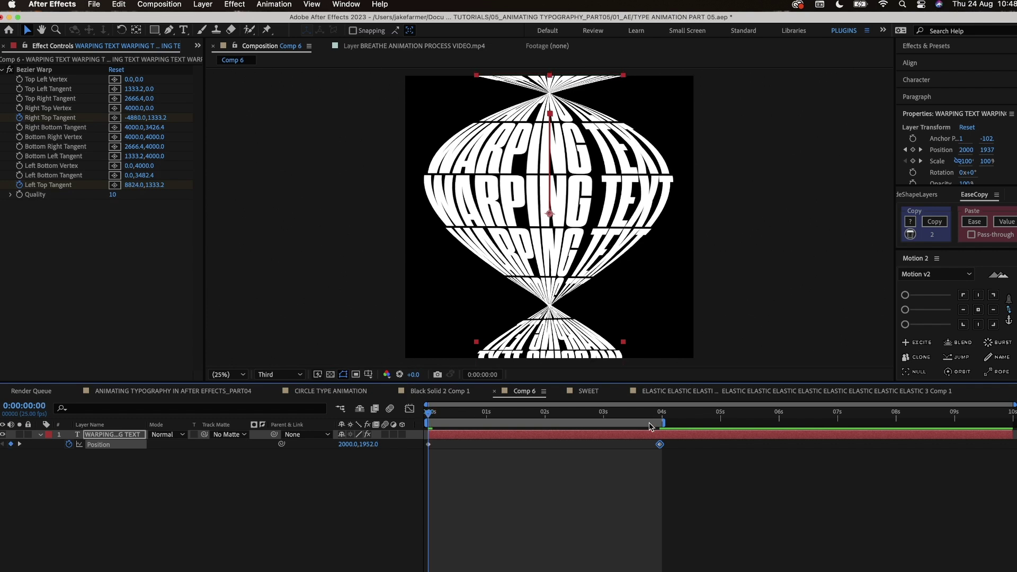
click(661, 416)
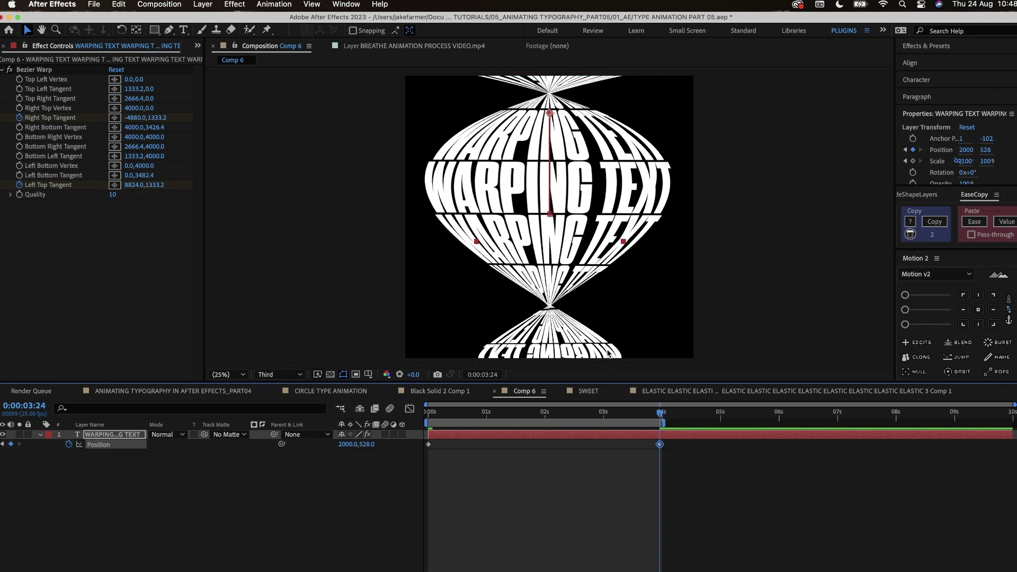
drag(597, 347, 598, 319)
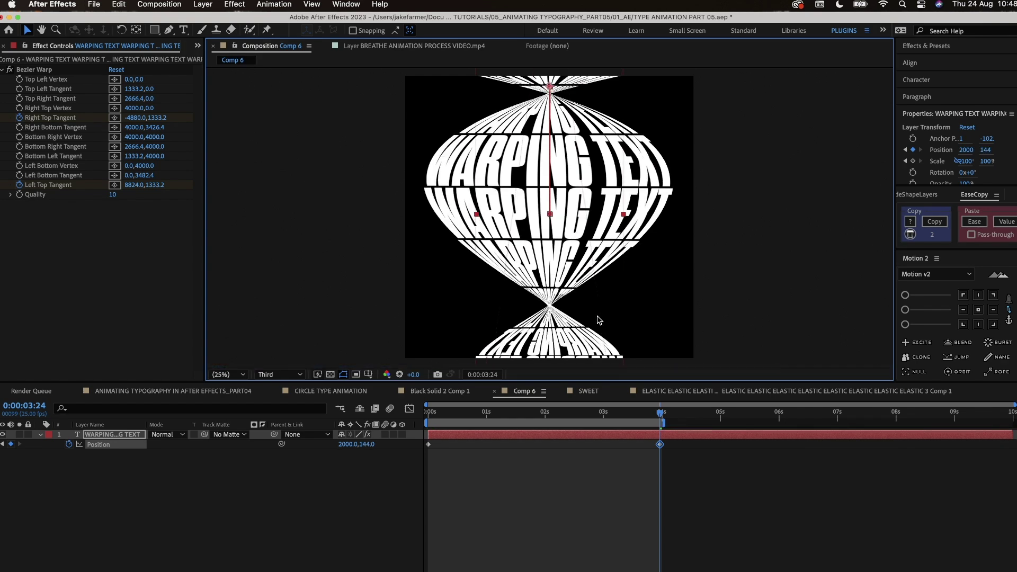
click(428, 416)
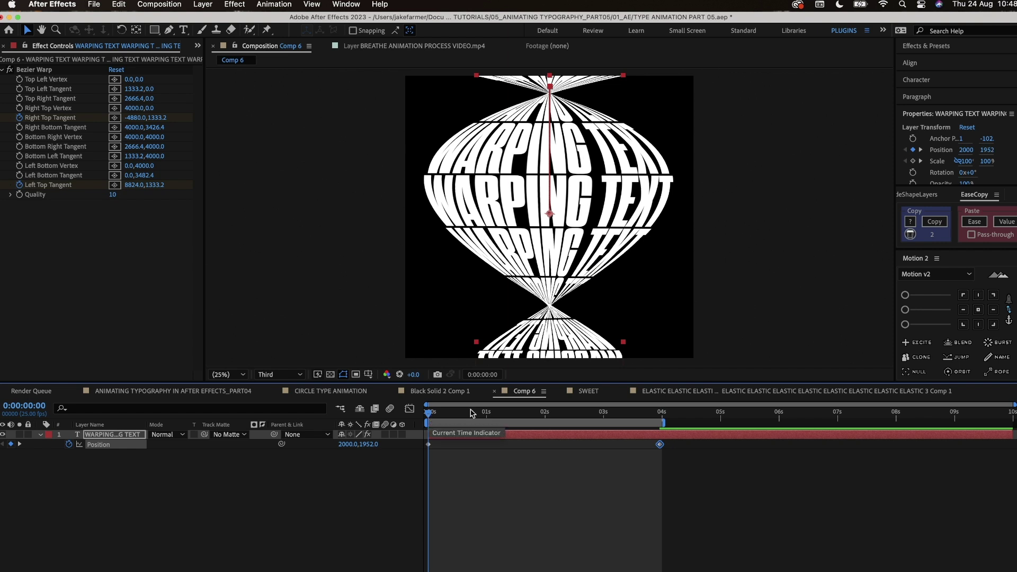
click(660, 413)
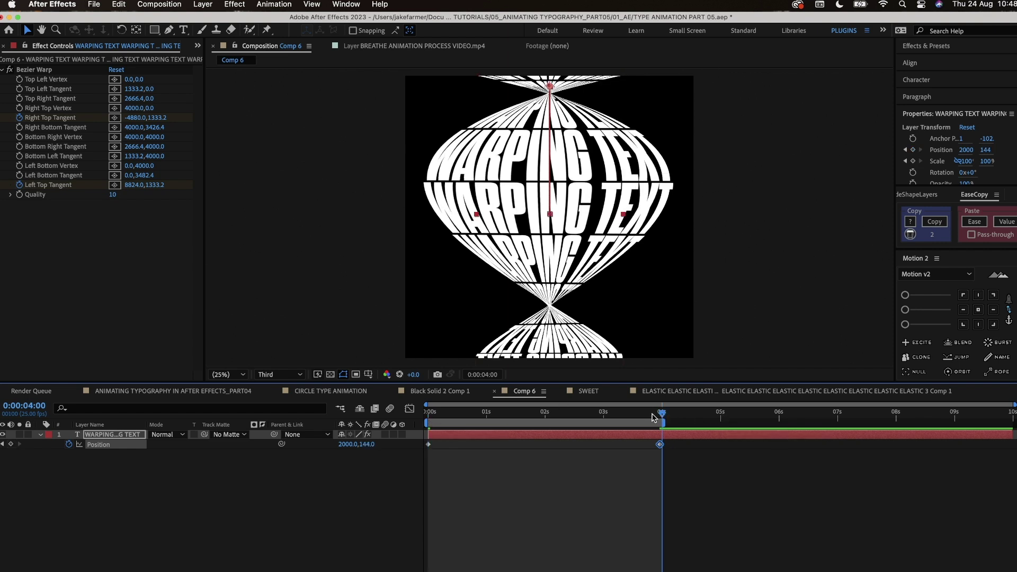
Preview the loop and reveal all of the text layer's keyframed properties.
click(653, 416)
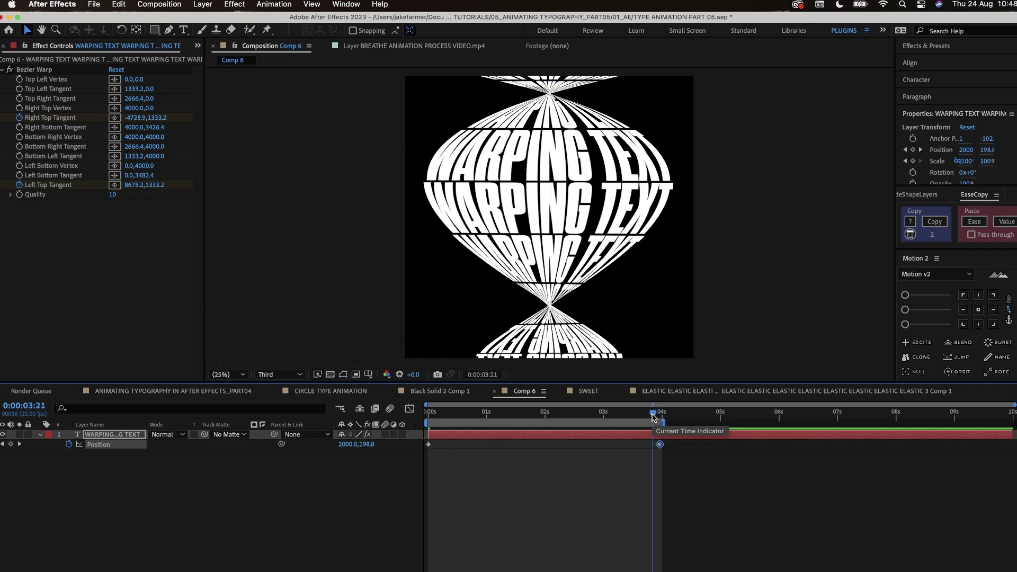
key(space)
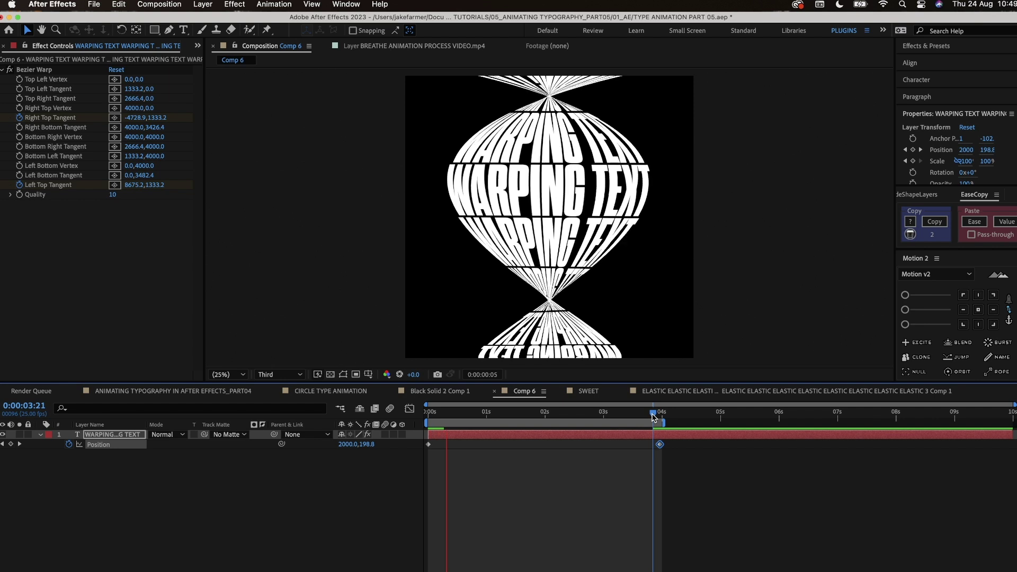
key(u)
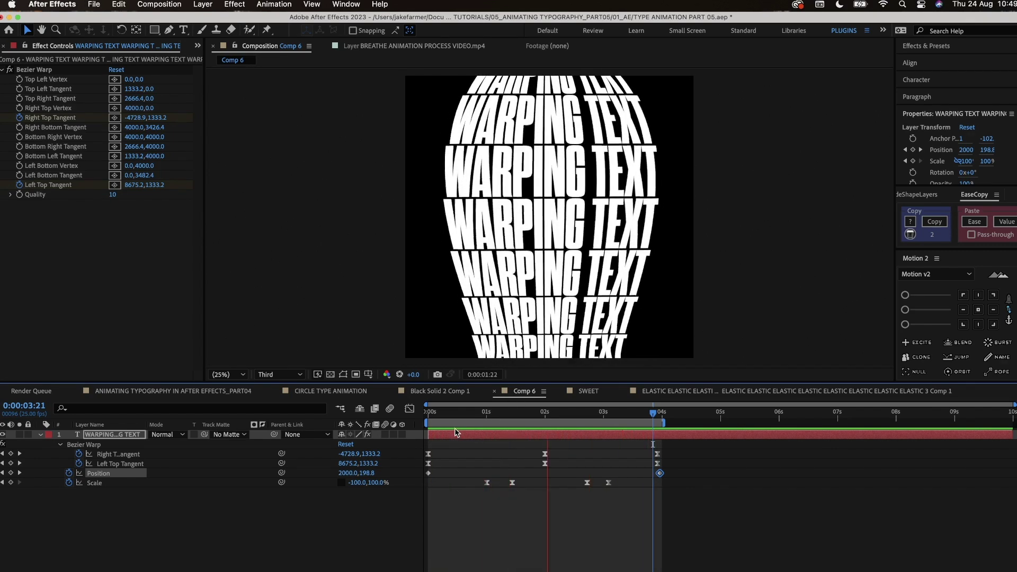
key(space)
Preview the first flip from 0:00:00:22, move the first Scale keyframe earlier to about 0.7 seconds, and replay the animation.
click(481, 417)
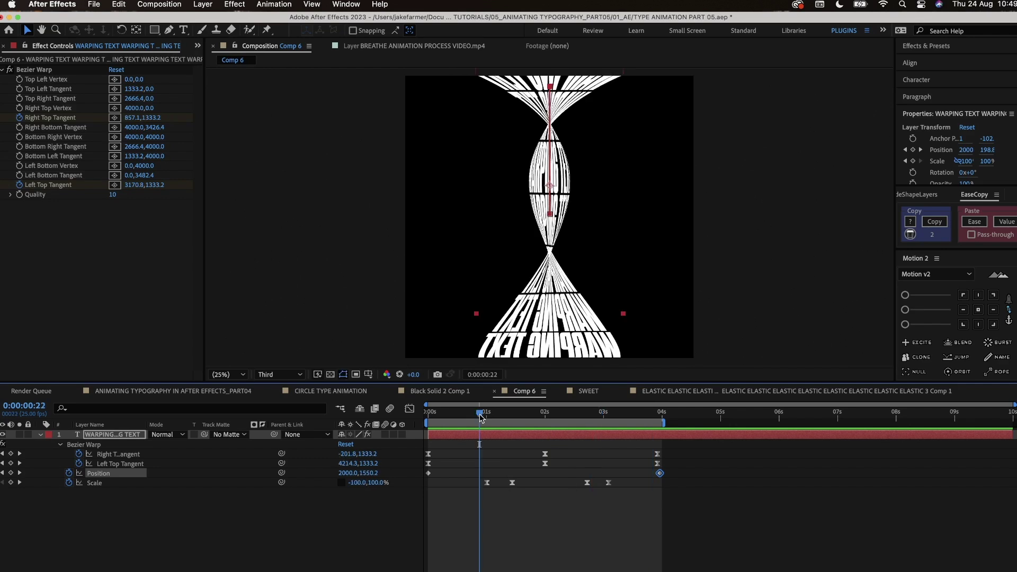
key(space)
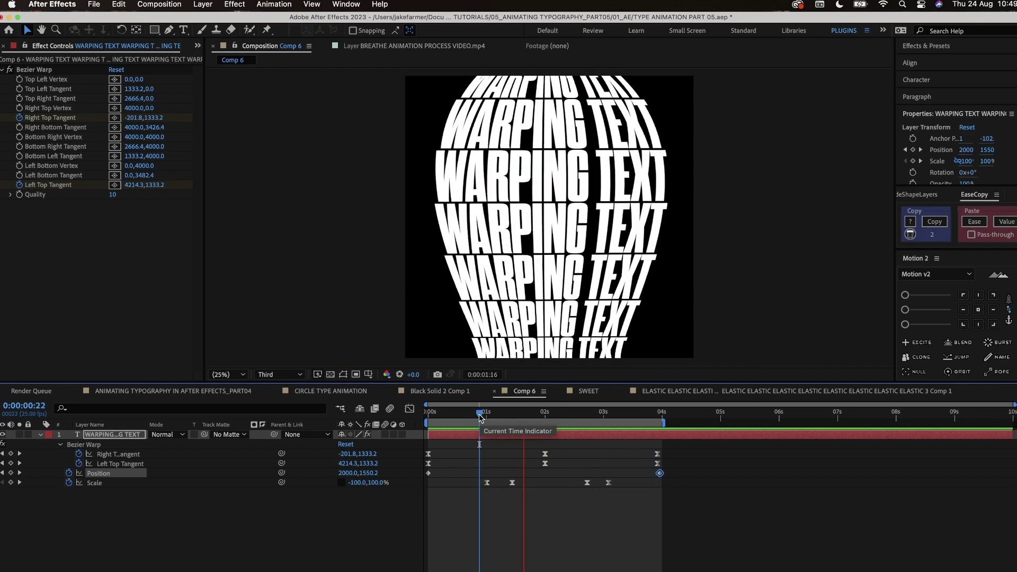
key(space)
click(478, 417)
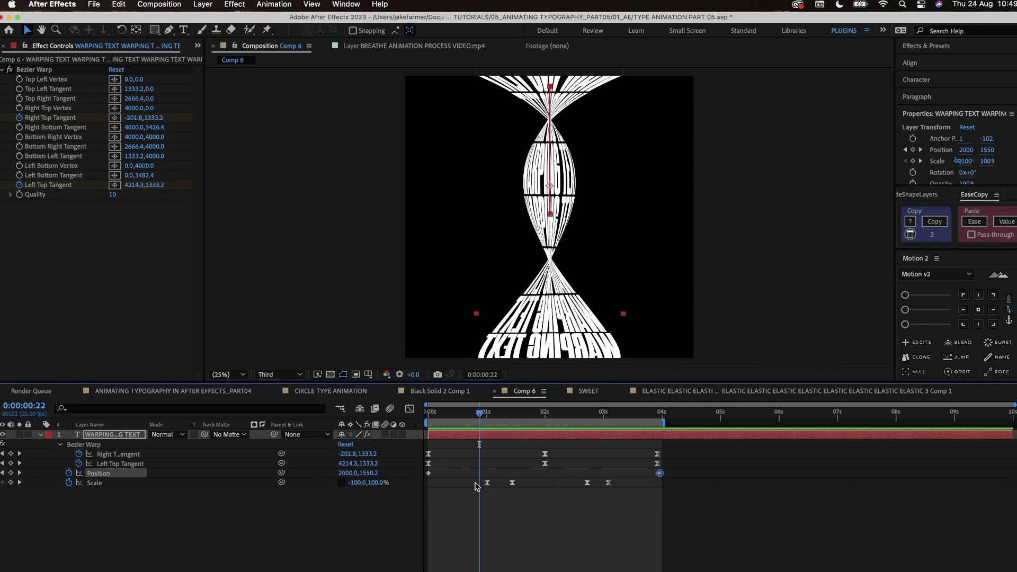
click(468, 482)
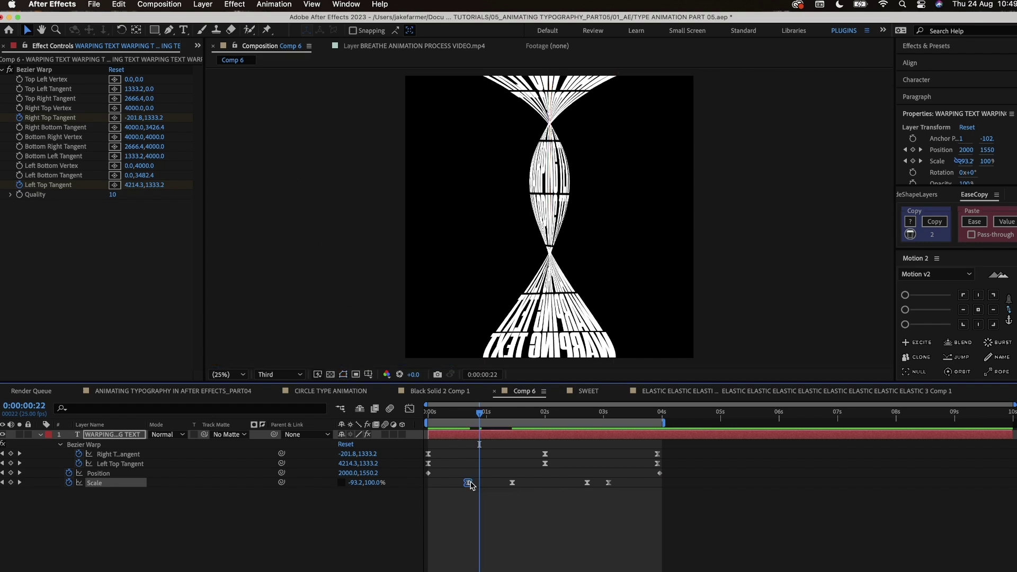
key(space)
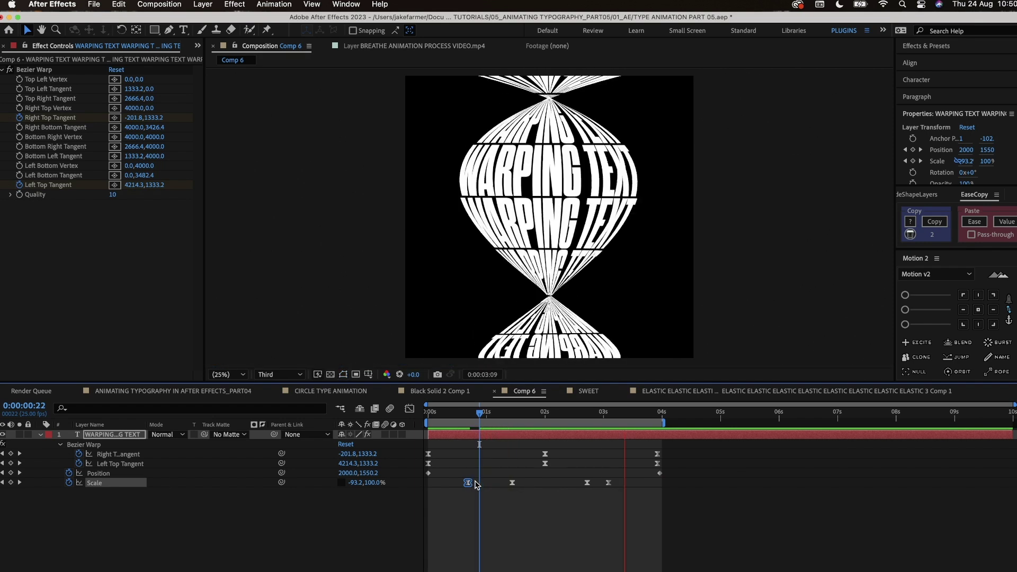
Place a horizontal guide along an upper text row's edge at the first frame, and raise the layer's Position at 0:00:03:24 to 2000, 88.
key(Home)
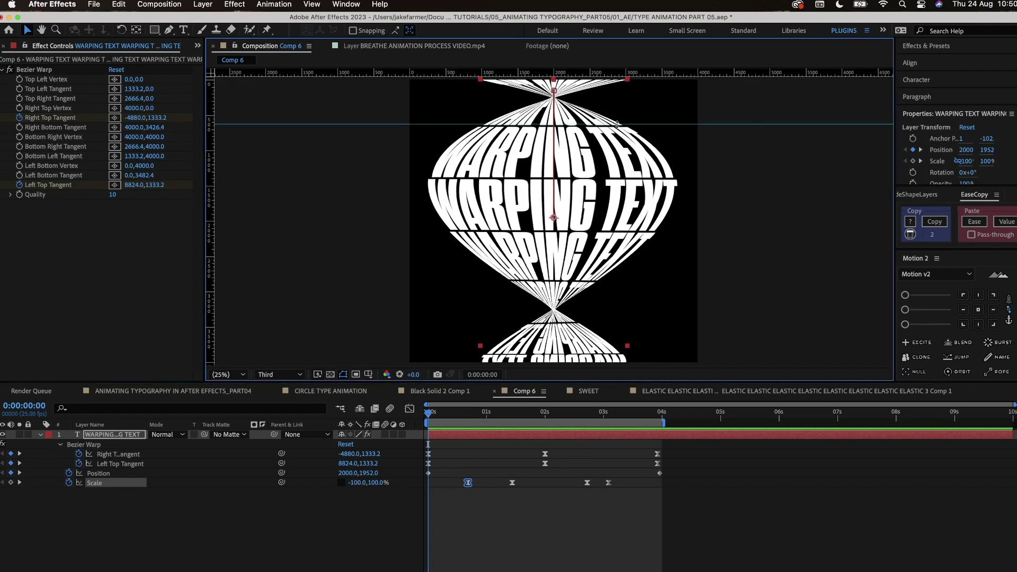
key(shift+End)
key(Page_Down)
mouse_move(575, 200)
mouse_down()
mouse_move(574, 184)
mouse_move(575, 198)
mouse_up()
key(Up)
key(Up)
key(Up)
key(Up)
key(Up)
key(Up)
key(Up)
key(Up)
key(Up)
key(Up)
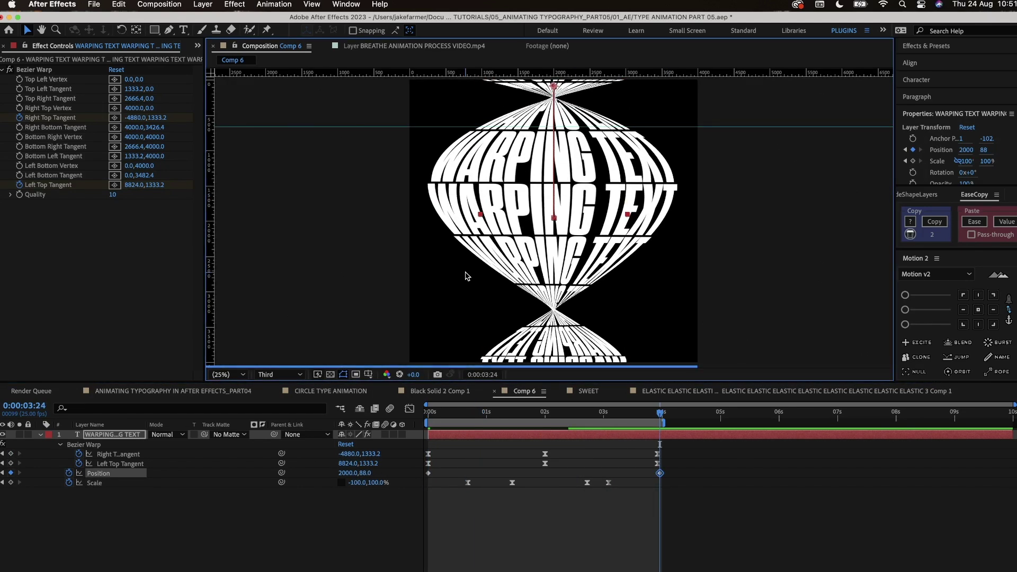
Compare the first and last frames against the guide, fine-tune the layer's Position at 0:00:03:24 to 2000, 96, and preview the loop.
click(428, 417)
click(659, 415)
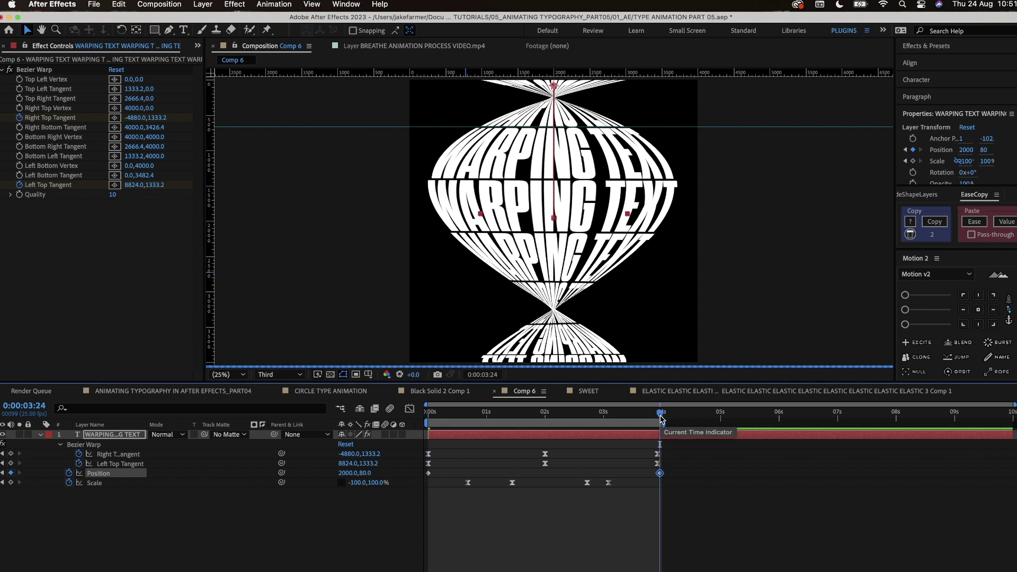
click(427, 415)
click(657, 412)
click(660, 416)
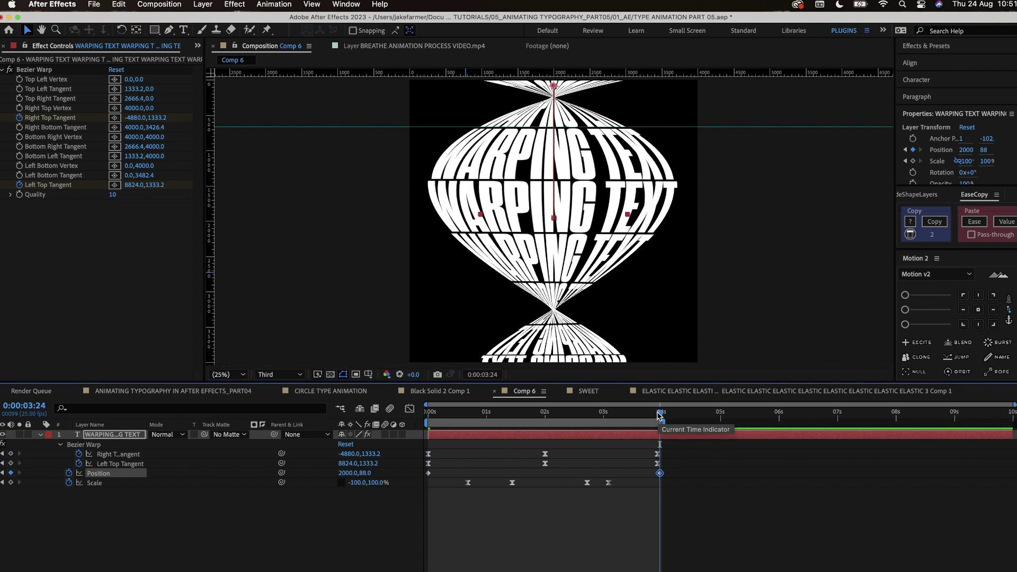
click(427, 416)
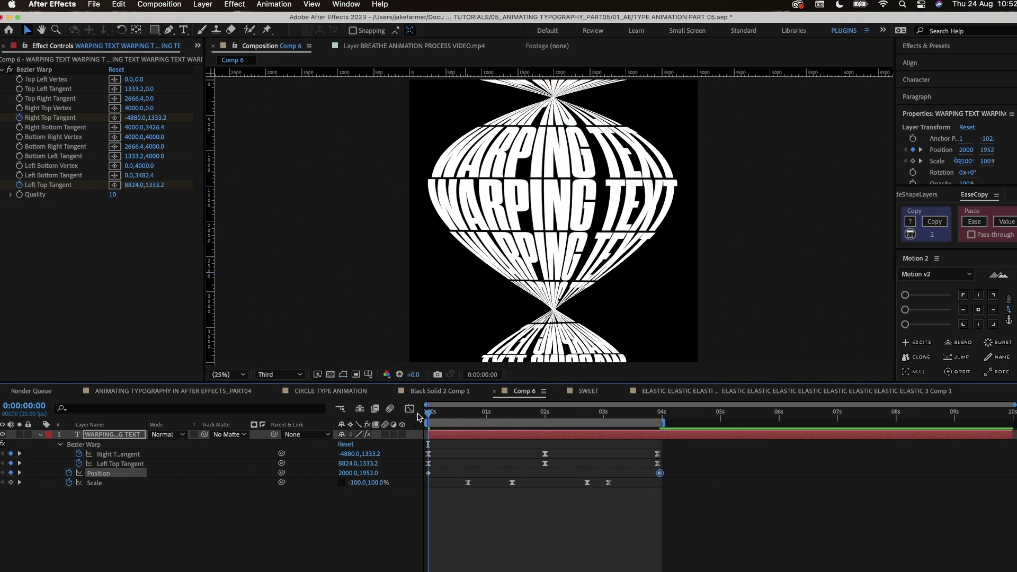
key(space)
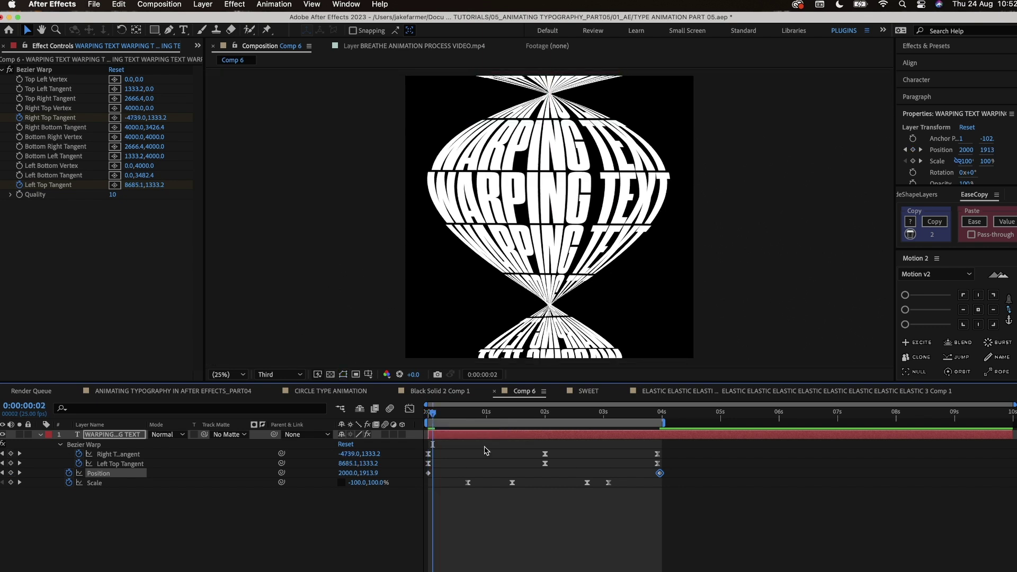